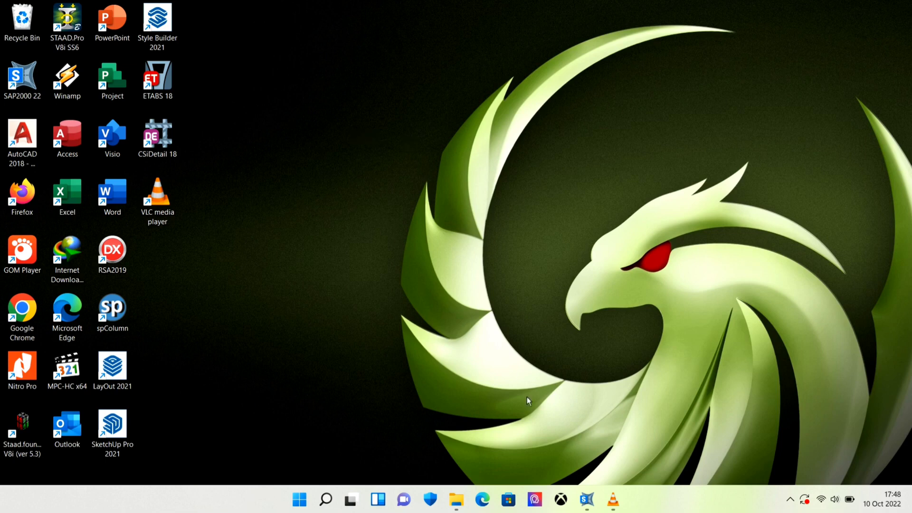
# Switch to SAP2000 and make the X-Y plane view at Z=3 the active view
pyautogui.click(587, 500)
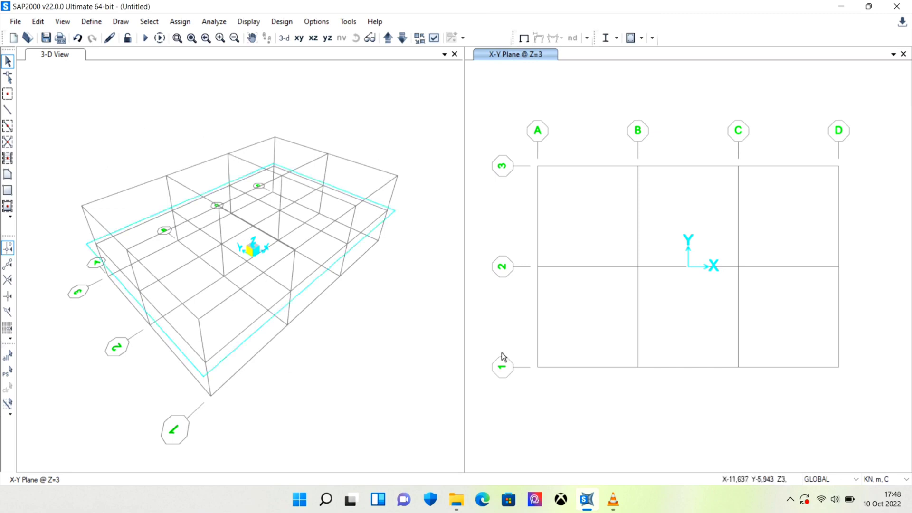
pyautogui.click(81, 84)
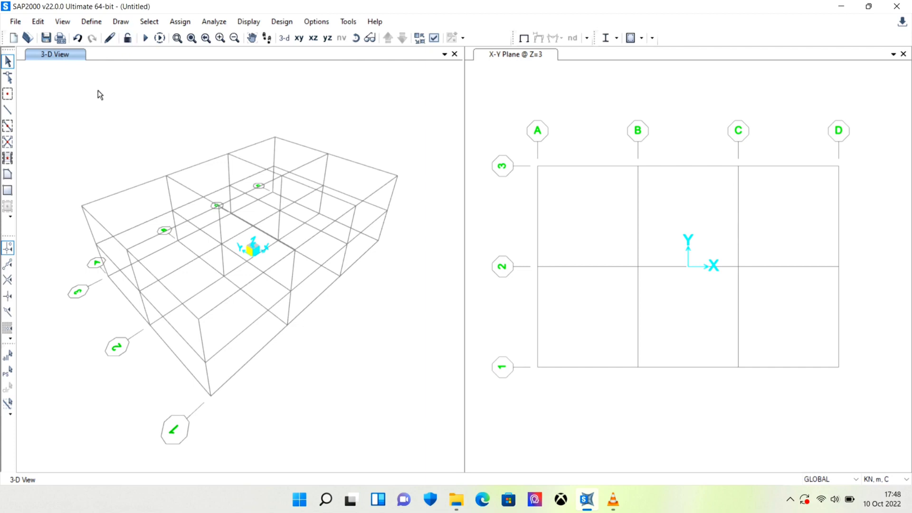
pyautogui.click(560, 111)
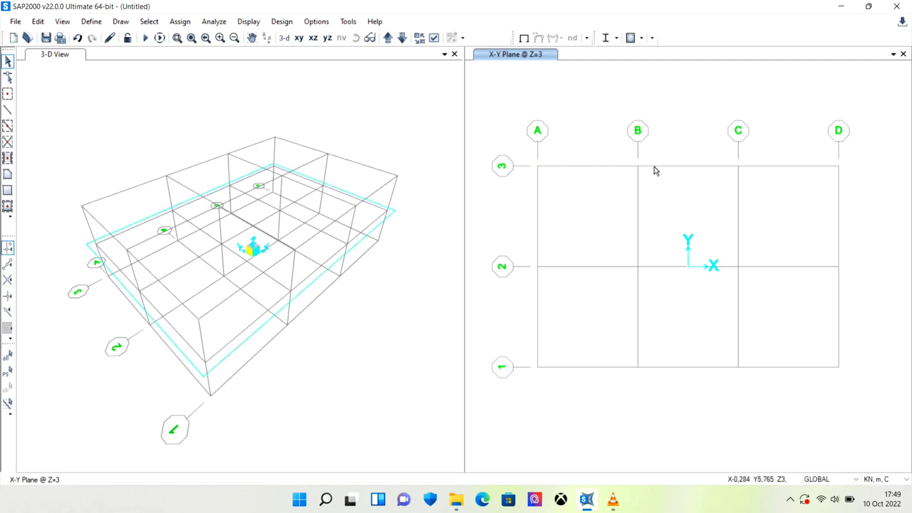
# Draw a straight FSEC1 frame along grid line 3 from A3 to B3 in the Z=3 plan
pyautogui.click(8, 112)
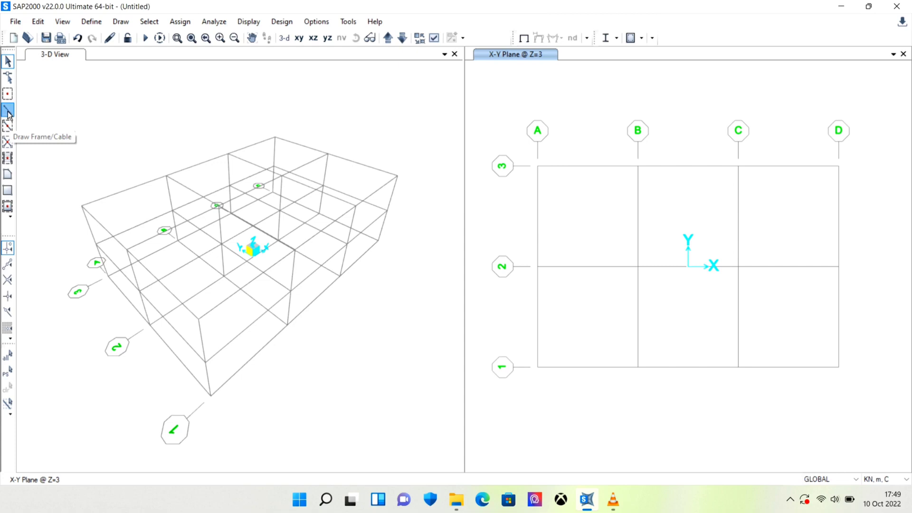
pyautogui.click(538, 168)
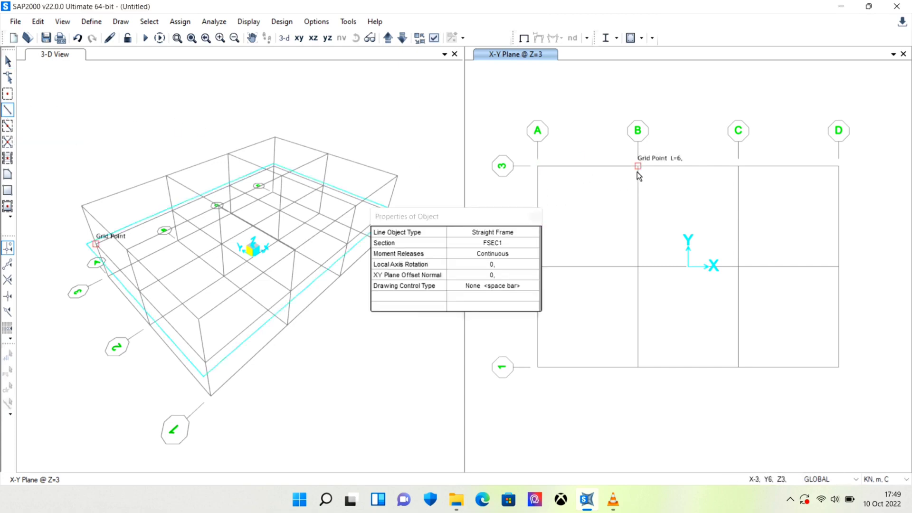
pyautogui.click(637, 170)
pyautogui.rightClick(561, 187)
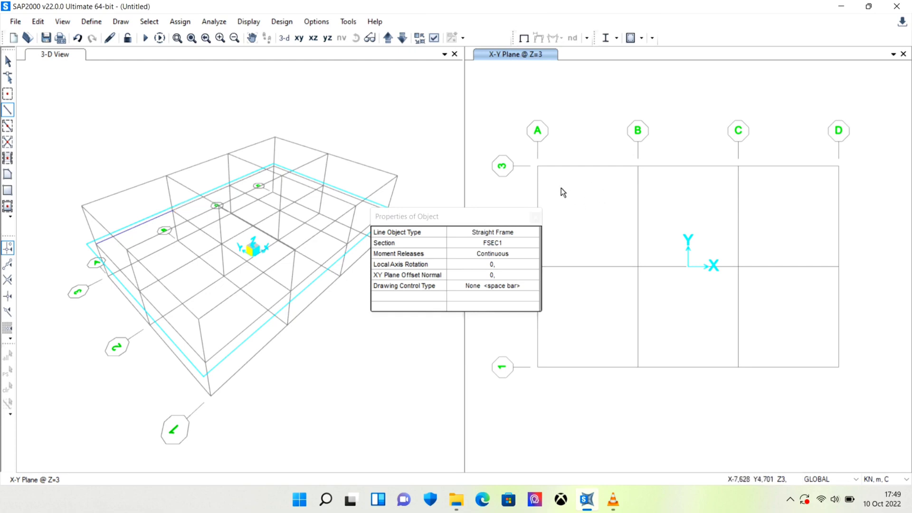
pyautogui.click(10, 63)
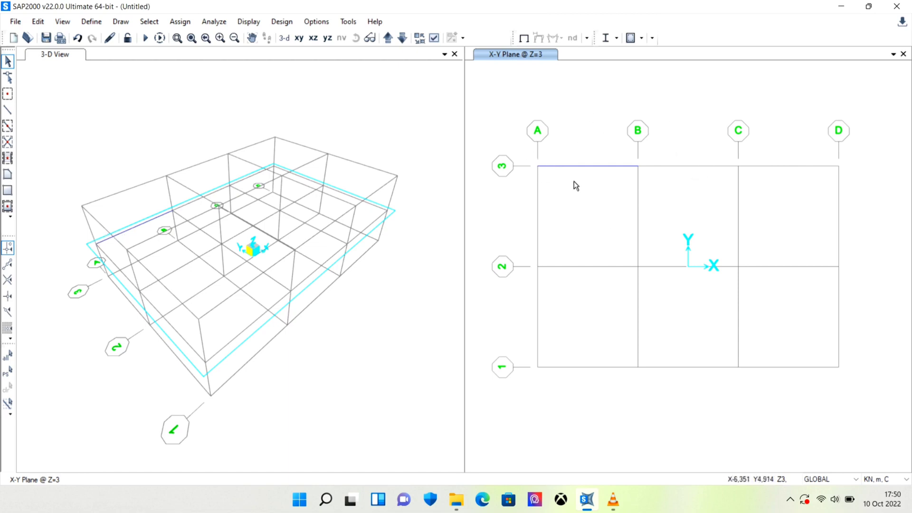
# Place a special joint offset 3 m in Y from grid intersection B3 in the Z=3 plan
pyautogui.click(8, 95)
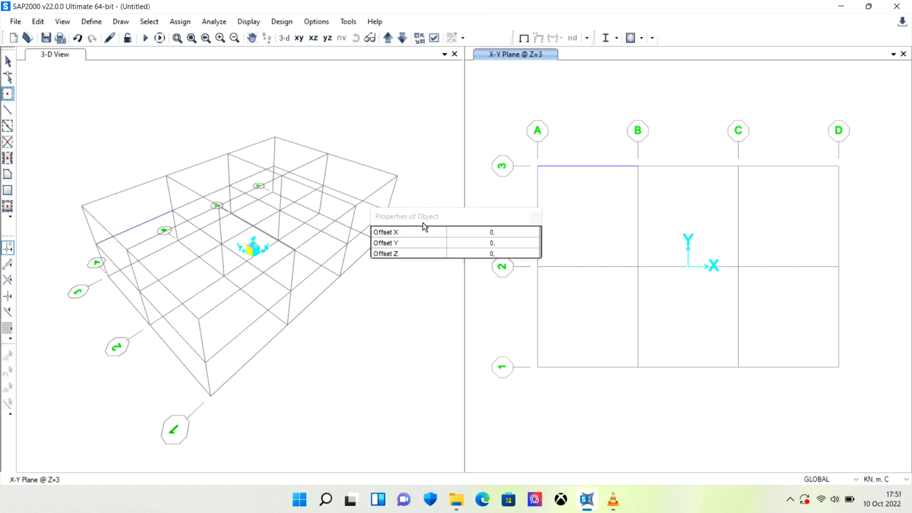
pyautogui.moveTo(431, 220)
pyautogui.mouseDown()
pyautogui.moveTo(447, 236)
pyautogui.moveTo(435, 237)
pyautogui.mouseUp()
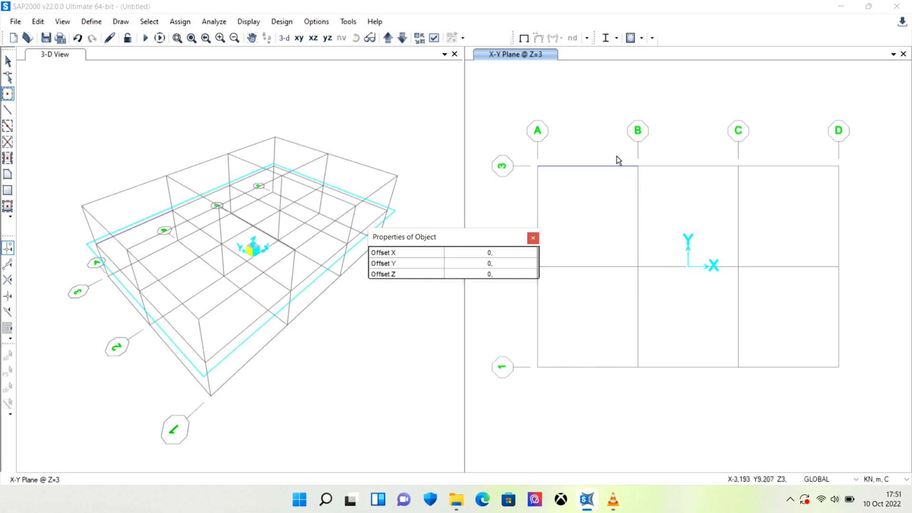
pyautogui.click(493, 265)
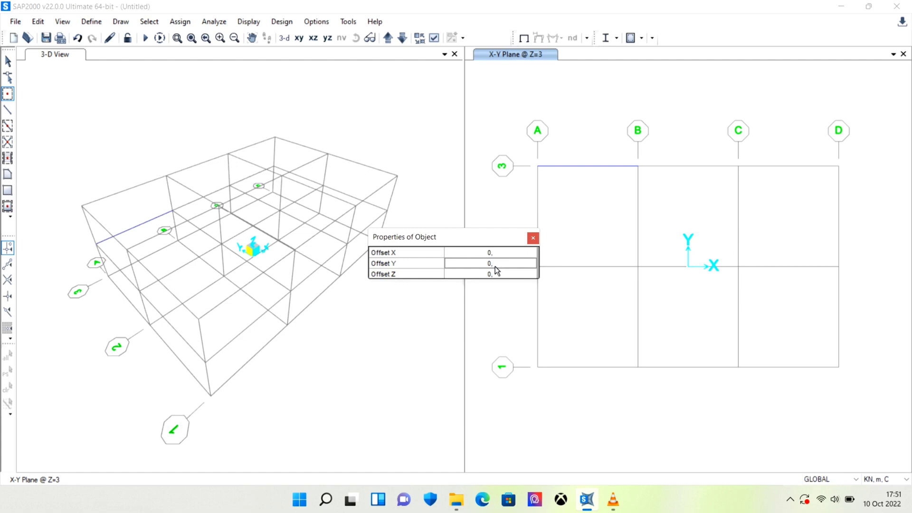
pyautogui.doubleClick(495, 267)
pyautogui.write('3')
pyautogui.press('Return')
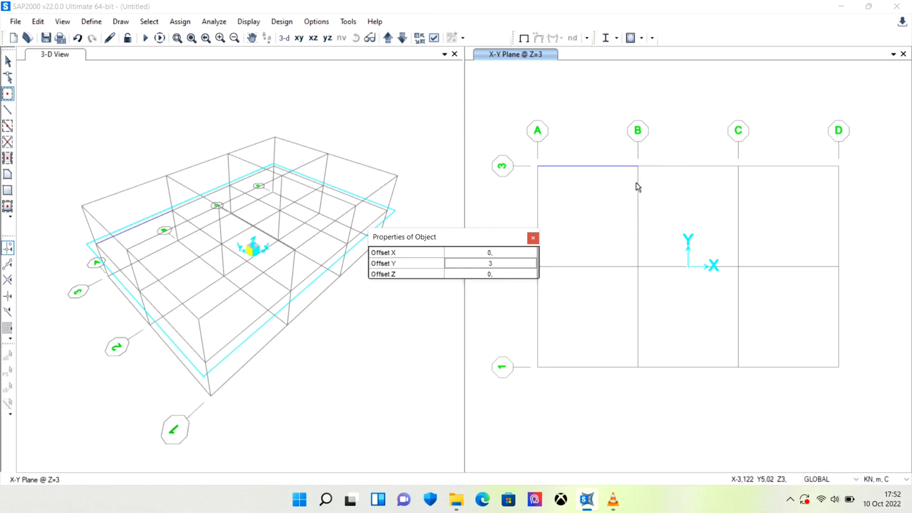
pyautogui.click(638, 167)
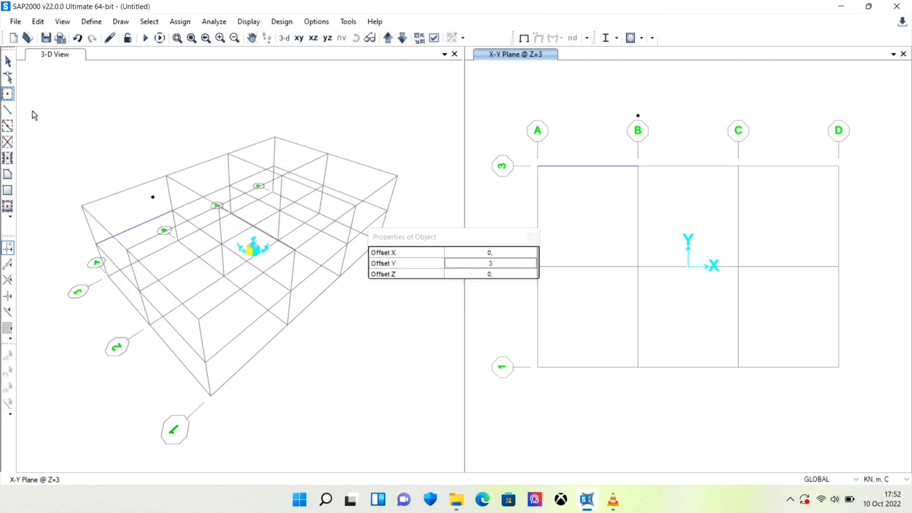
# Draw a straight FSEC1 frame between the offset joint beyond B3 and grid intersection B3
pyautogui.click(9, 113)
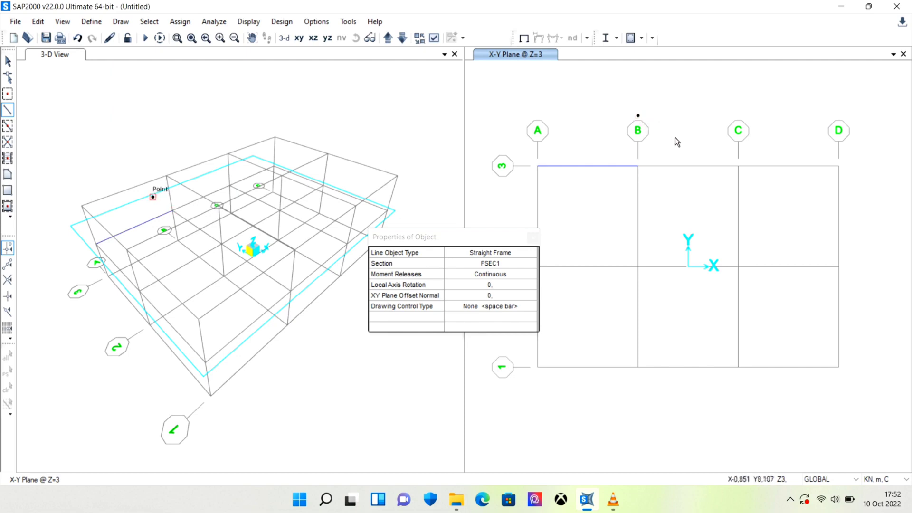
pyautogui.click(639, 167)
pyautogui.click(7, 61)
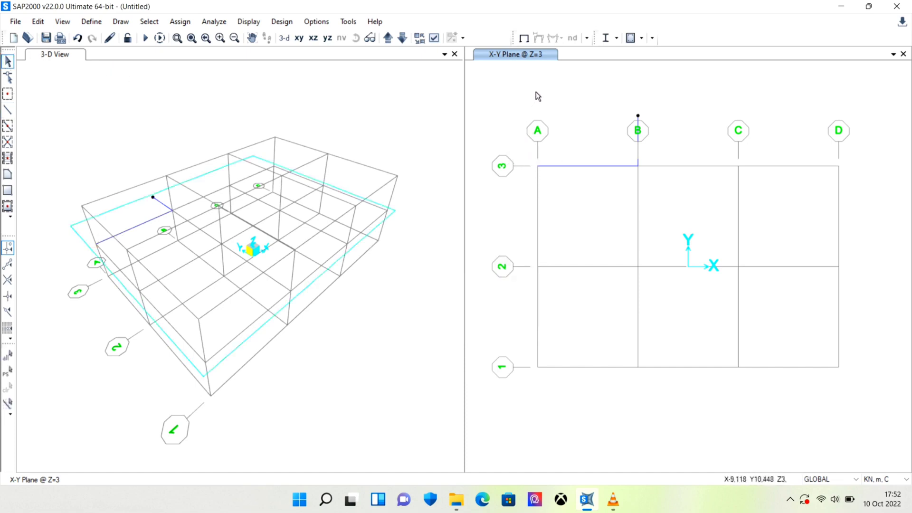
# Place a special joint offset 4 m in Y from grid intersection A3 in the Z=3 plan
pyautogui.click(10, 95)
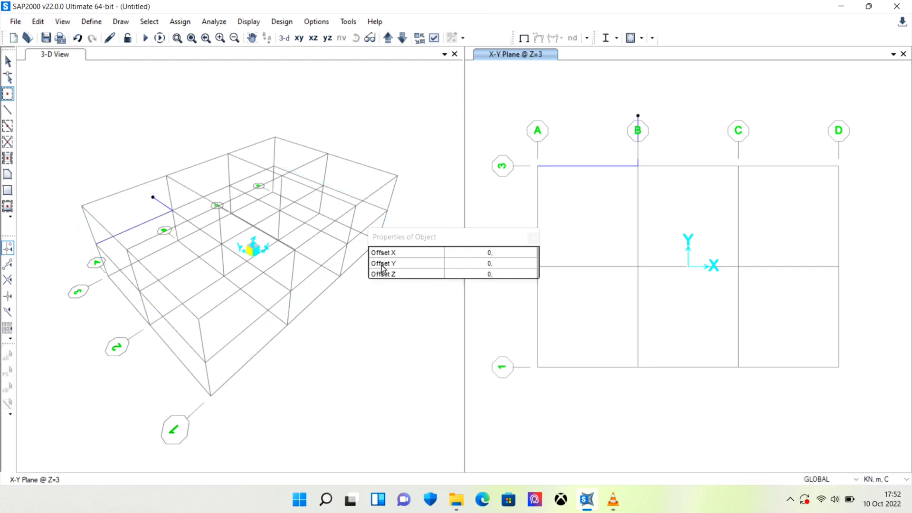
pyautogui.click(494, 265)
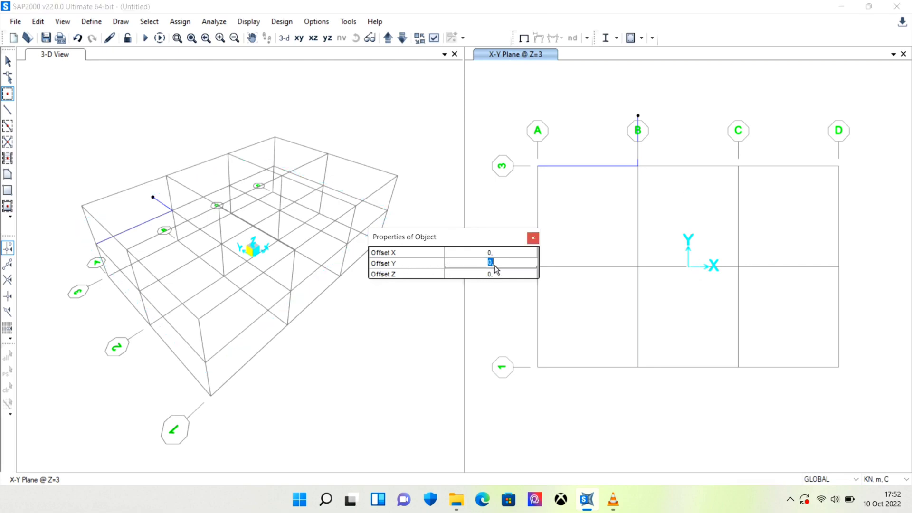
pyautogui.write('4')
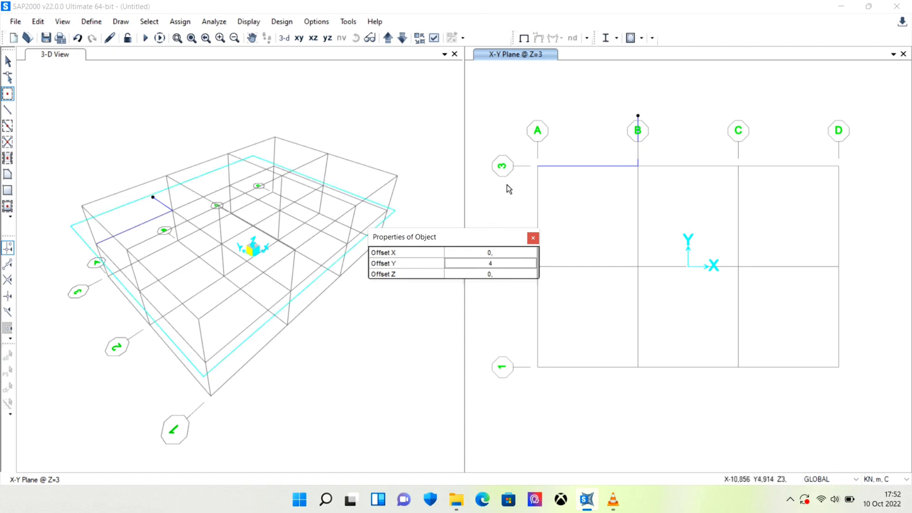
pyautogui.click(538, 169)
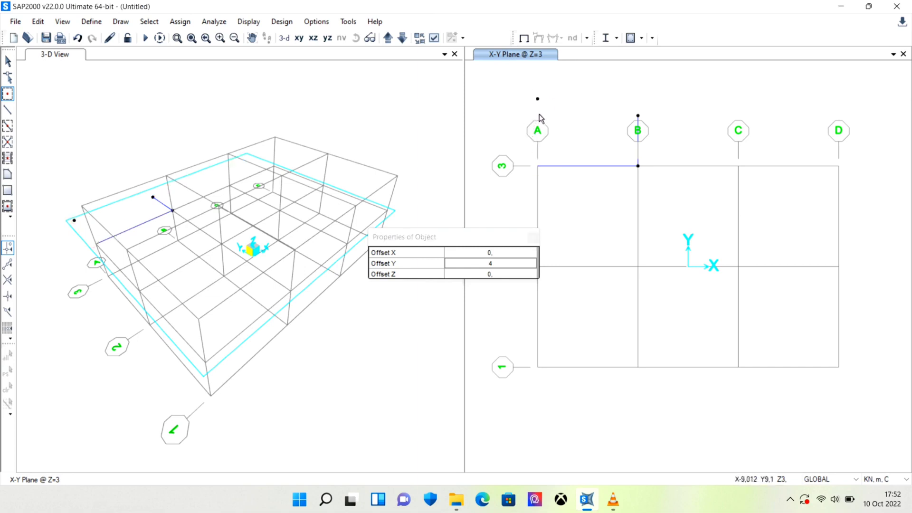
# Draw a straight FSEC1 frame from the offset joint beyond A3 to grid intersection A3
pyautogui.click(8, 110)
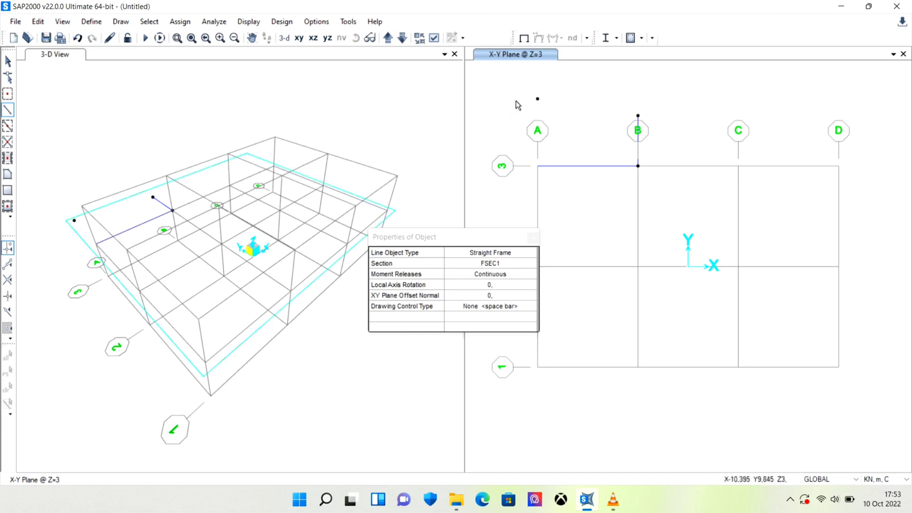
pyautogui.click(537, 98)
pyautogui.click(537, 166)
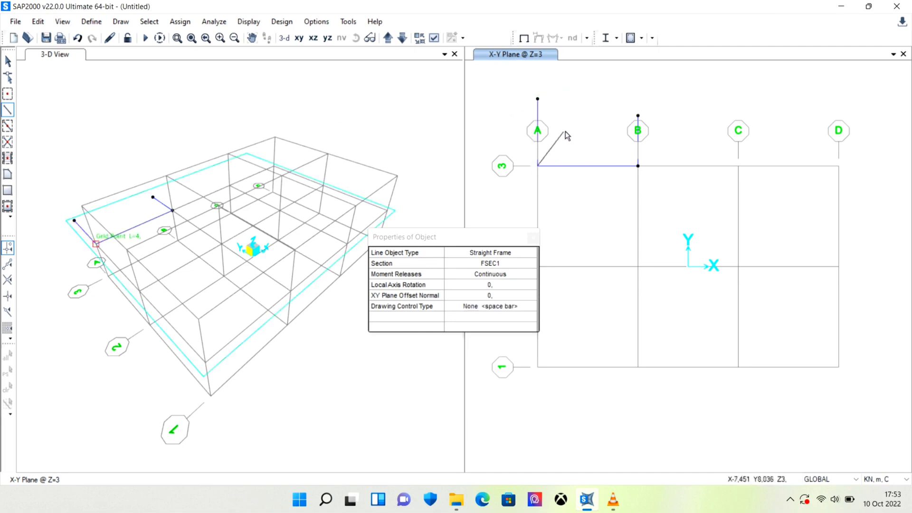
pyautogui.rightClick(566, 135)
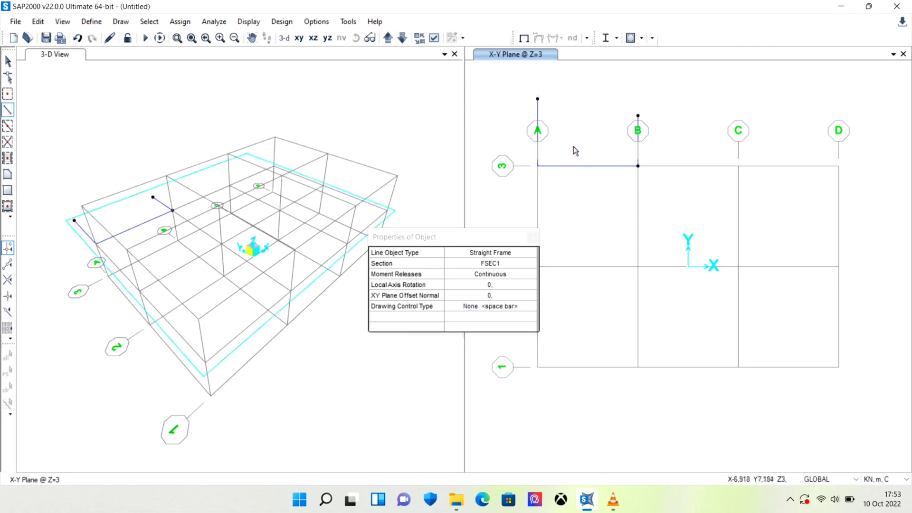
# Place a special joint offset 3 m in X and -3 m in Y from grid intersection B3
pyautogui.click(8, 93)
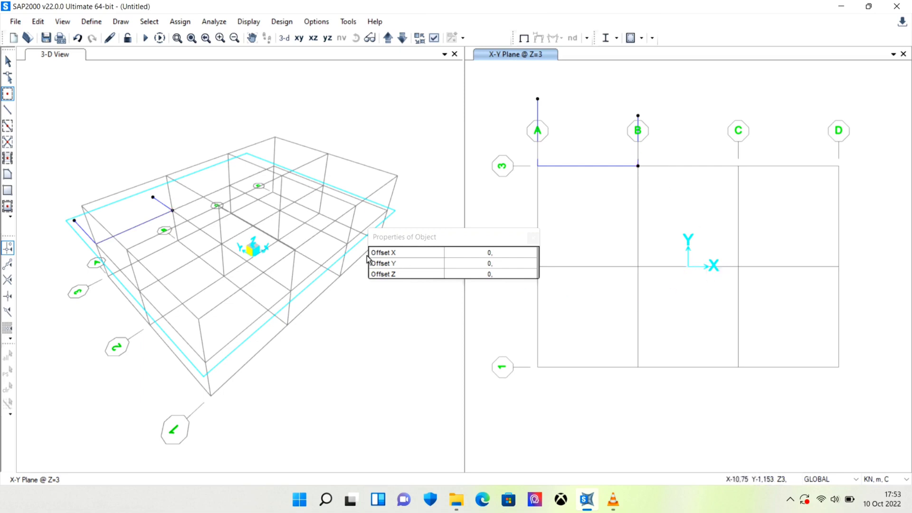
pyautogui.click(480, 255)
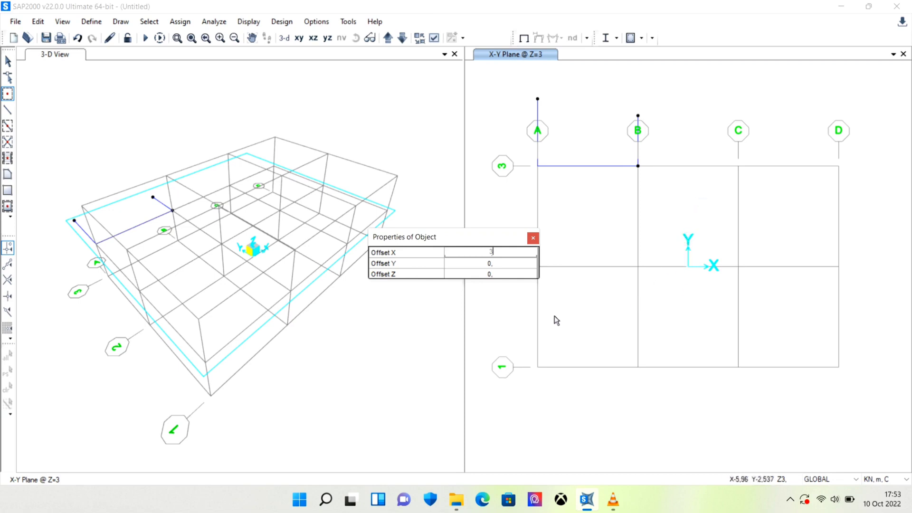
pyautogui.click(495, 265)
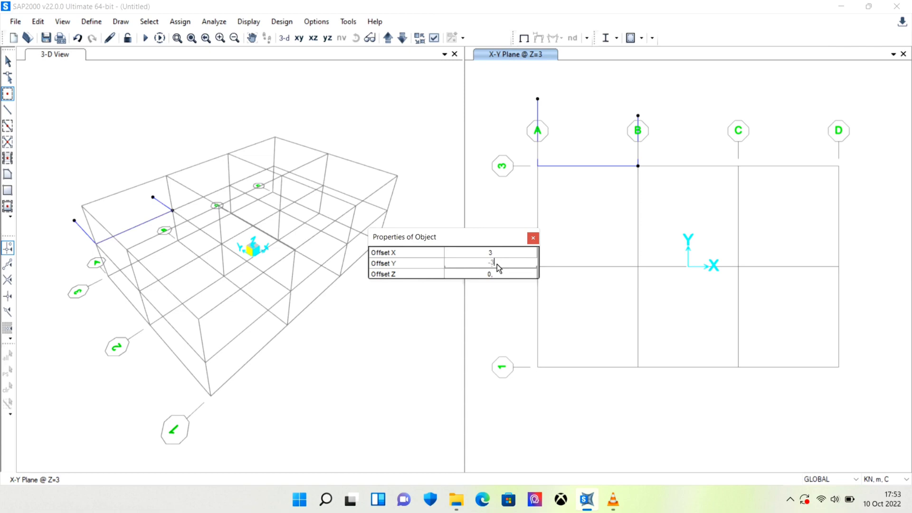
pyautogui.write('-3')
pyautogui.press('Return')
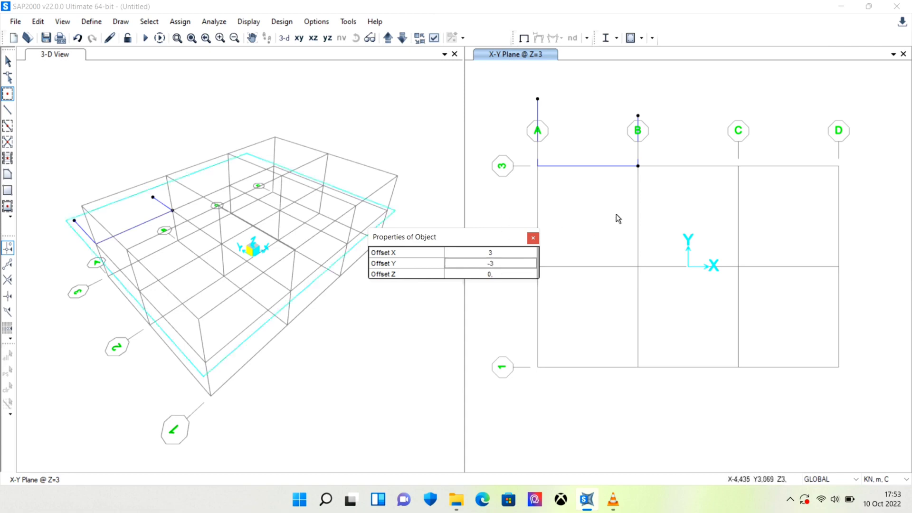
pyautogui.click(637, 167)
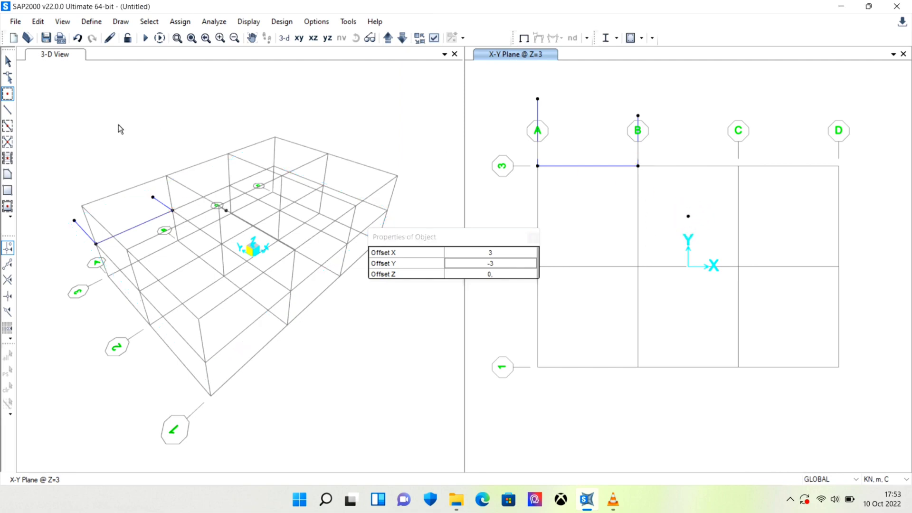
# Draw a diagonal FSEC1 frame from the joint inside bay B-C to grid intersection B3, and return to selection mode
pyautogui.click(7, 110)
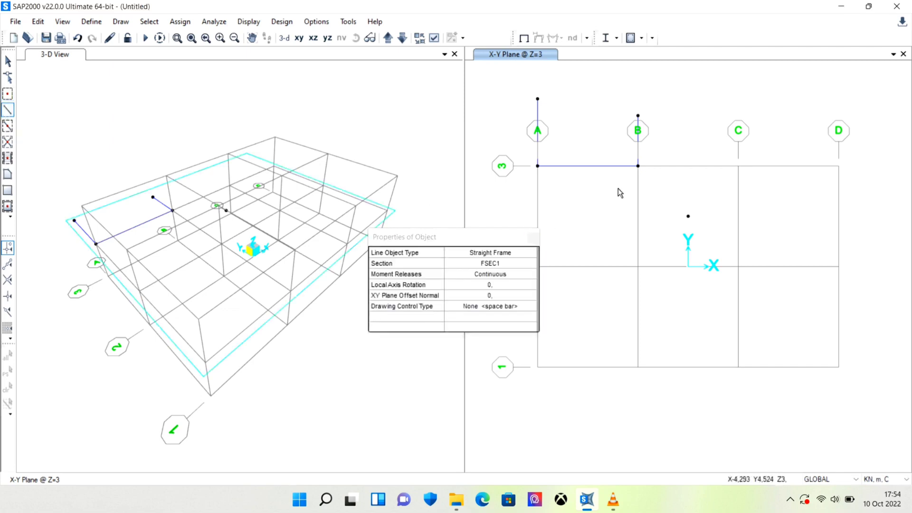
pyautogui.click(689, 216)
pyautogui.doubleClick(638, 166)
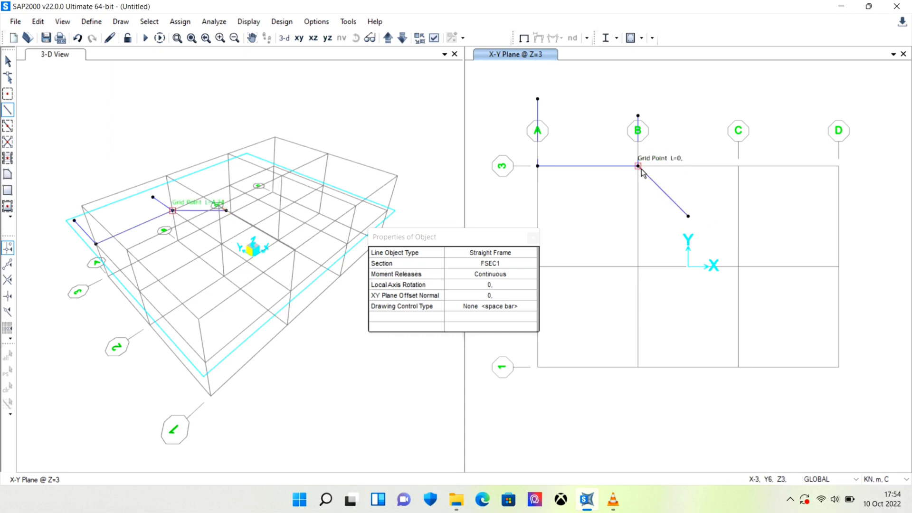
pyautogui.click(533, 237)
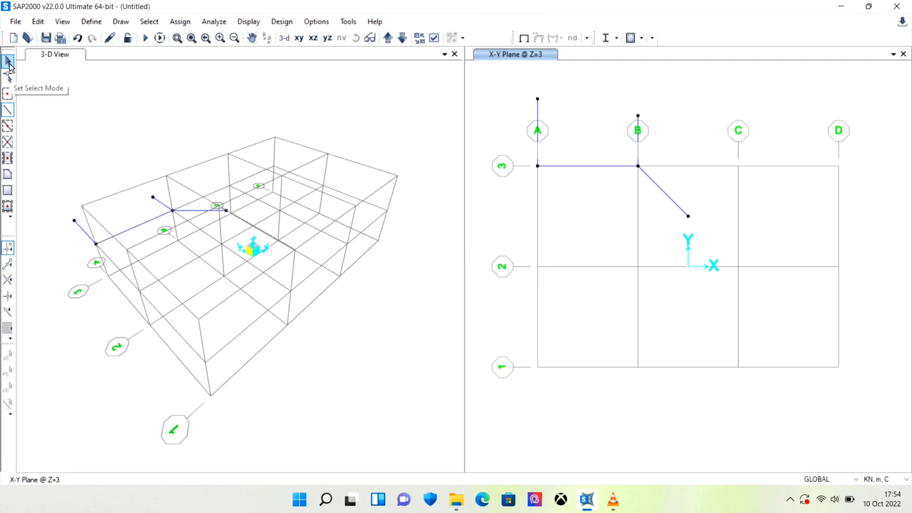
pyautogui.click(8, 62)
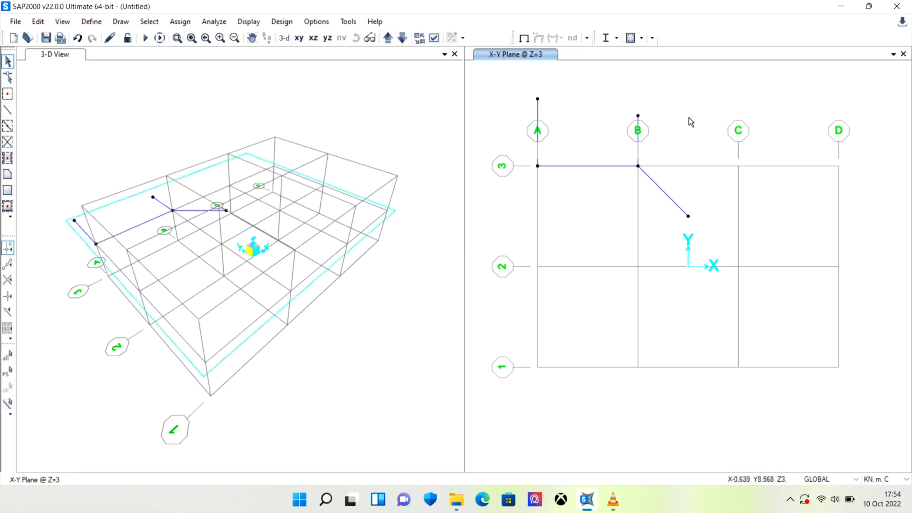
# Delete all the joints and frames drawn in the Z=3 plan
pyautogui.moveTo(638, 149); pyautogui.dragTo(488, 236)
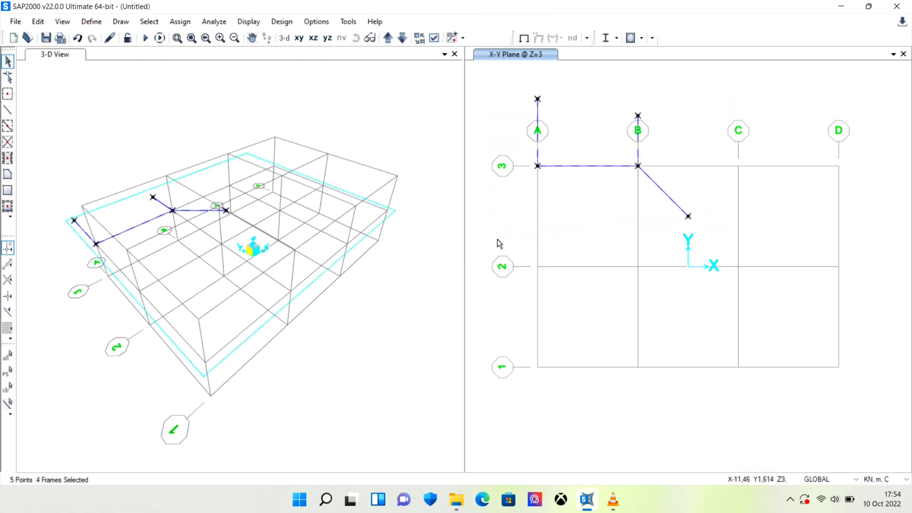
pyautogui.hotkey('ctrl', 'q')
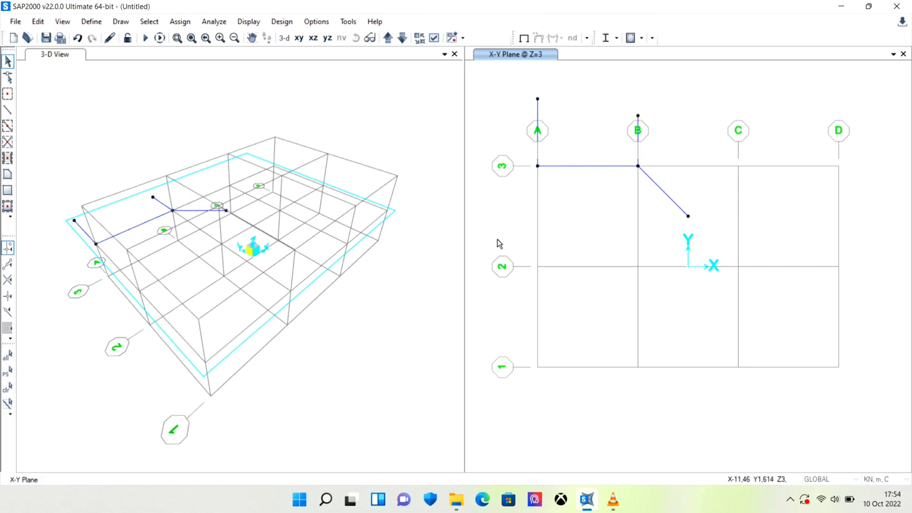
pyautogui.click(497, 239)
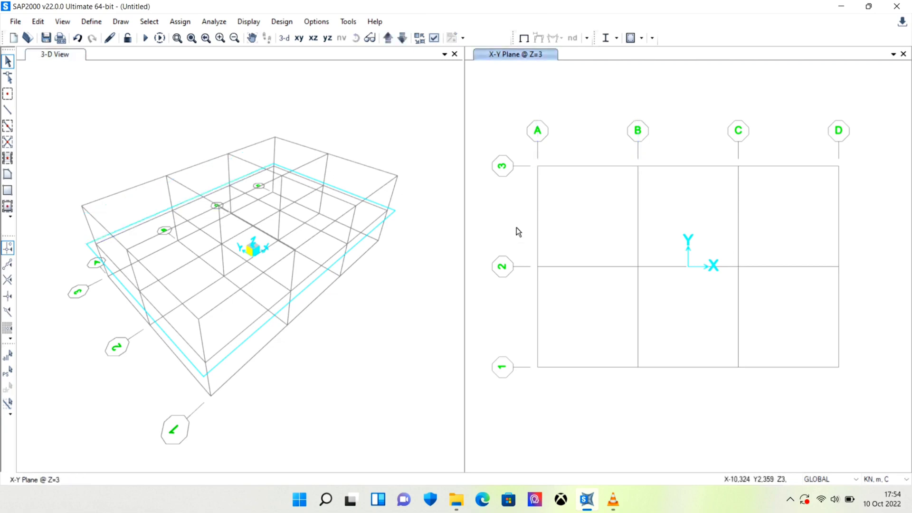
# Quick-draw straight FSEC1 frames with continuous moment releases along all grid lines of the Z=3 plan
pyautogui.click(8, 126)
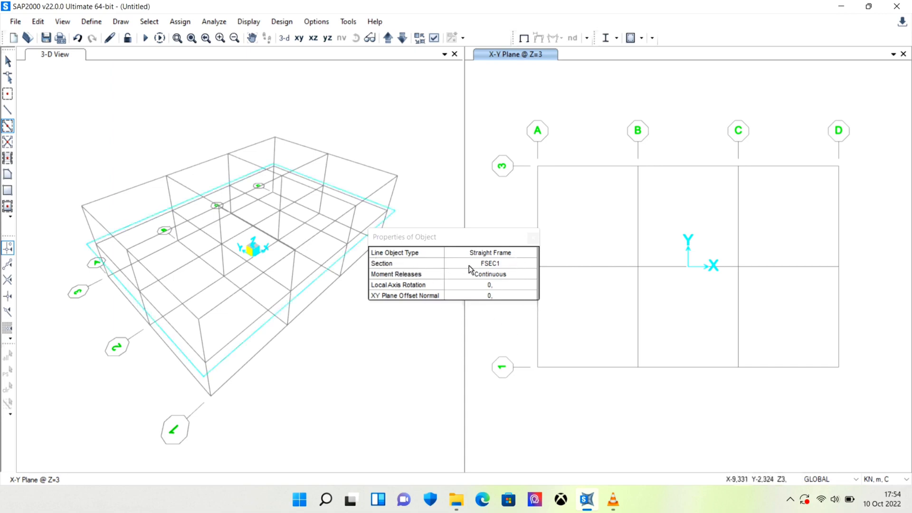
pyautogui.click(495, 265)
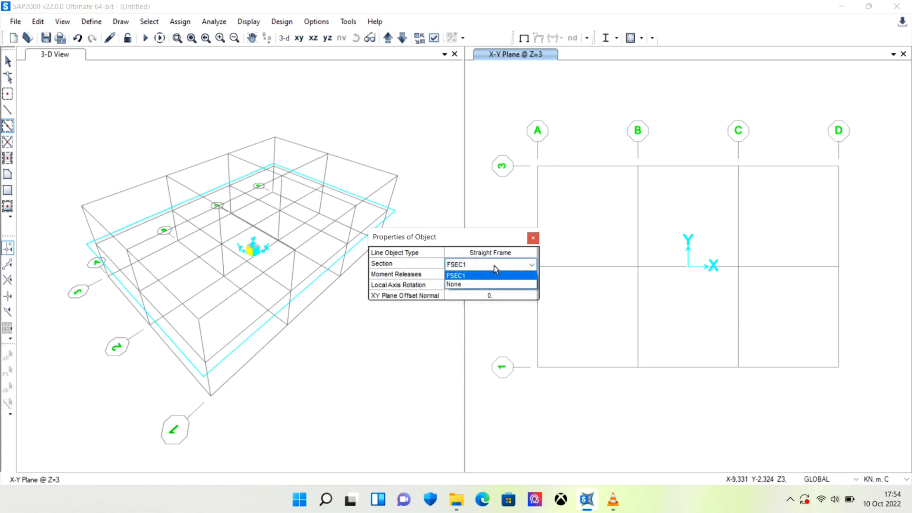
pyautogui.click(494, 266)
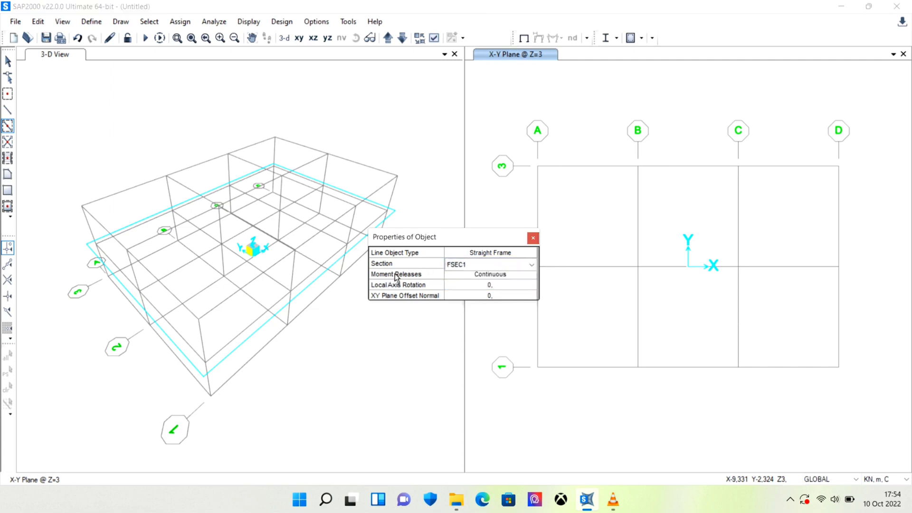
pyautogui.click(480, 275)
pyautogui.click(481, 275)
pyautogui.click(476, 287)
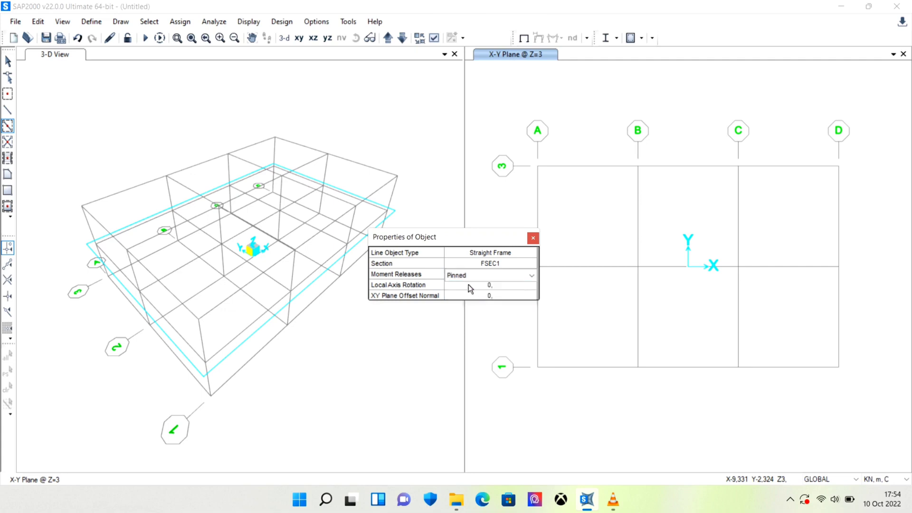
pyautogui.click(456, 276)
pyautogui.click(460, 296)
pyautogui.moveTo(473, 241); pyautogui.dragTo(409, 239)
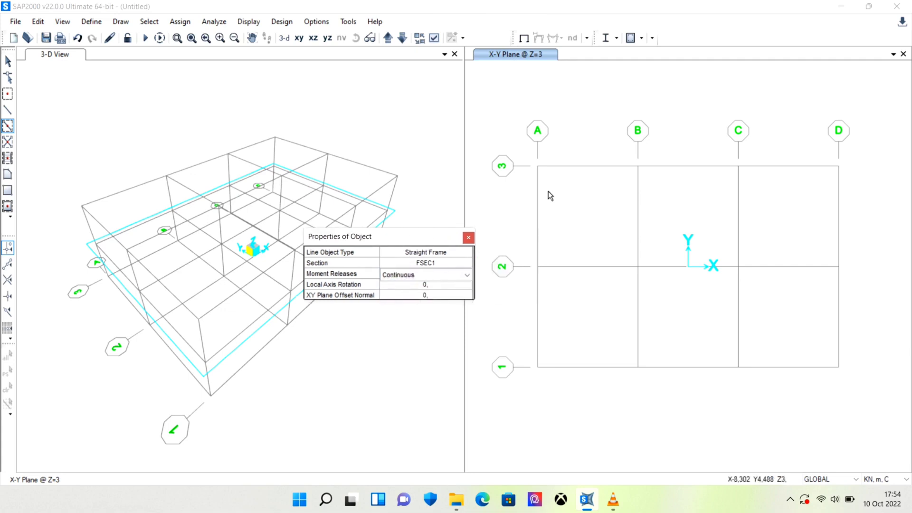
pyautogui.moveTo(501, 124)
pyautogui.mouseDown()
pyautogui.moveTo(556, 195)
pyautogui.moveTo(607, 236)
pyautogui.moveTo(525, 142)
pyautogui.moveTo(504, 132)
pyautogui.mouseUp()
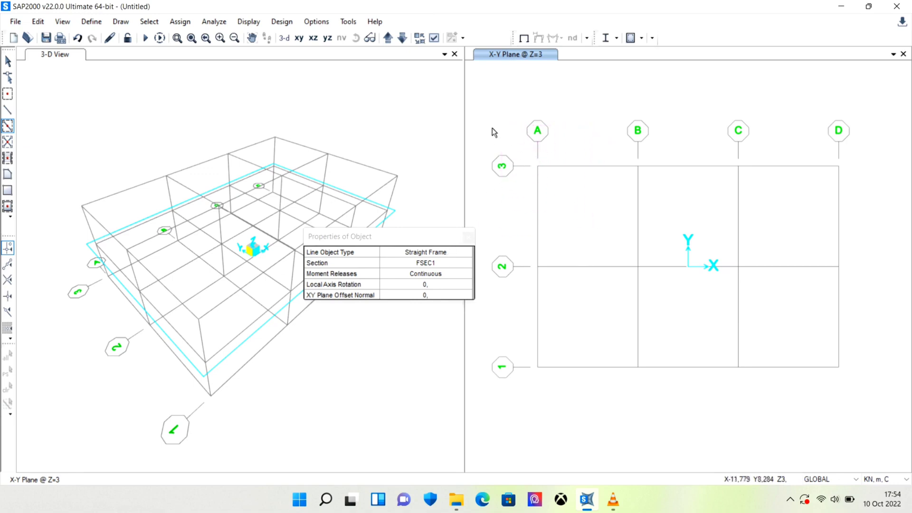
pyautogui.moveTo(492, 128); pyautogui.dragTo(873, 403)
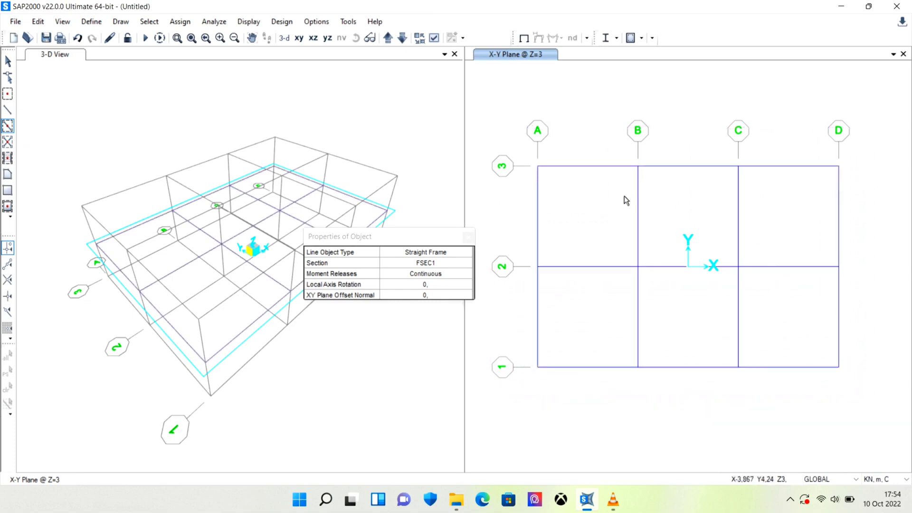
# Quick-draw FSEC1 frames along all grid lines of the Z=6 plan and along every line of the 3D grid
pyautogui.click(388, 38)
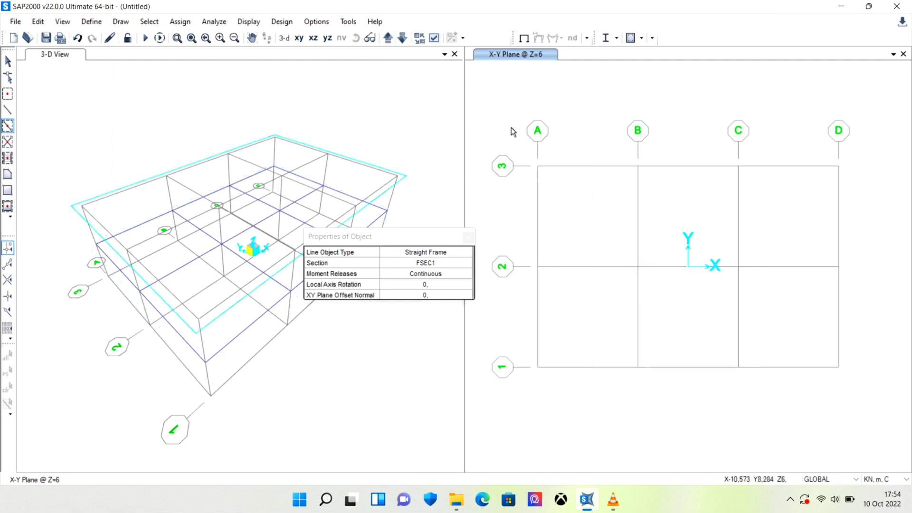
pyautogui.moveTo(508, 125); pyautogui.dragTo(872, 392)
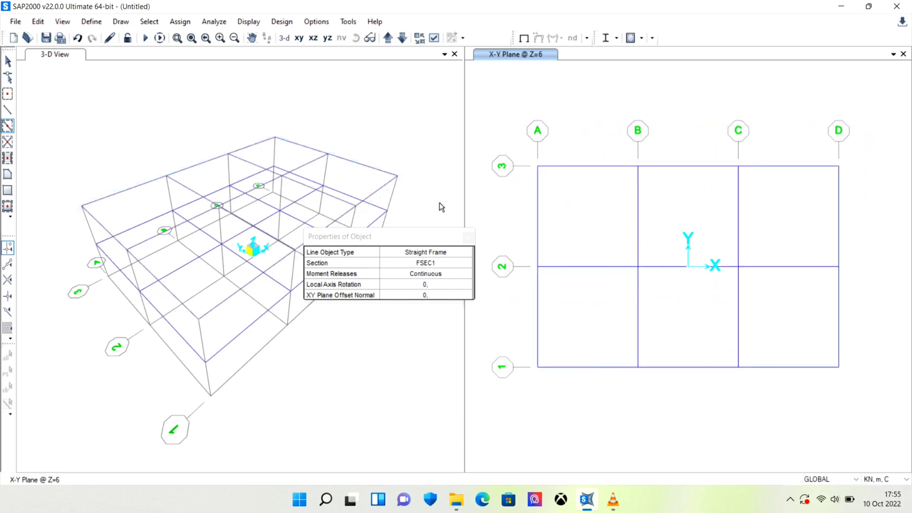
pyautogui.click(468, 240)
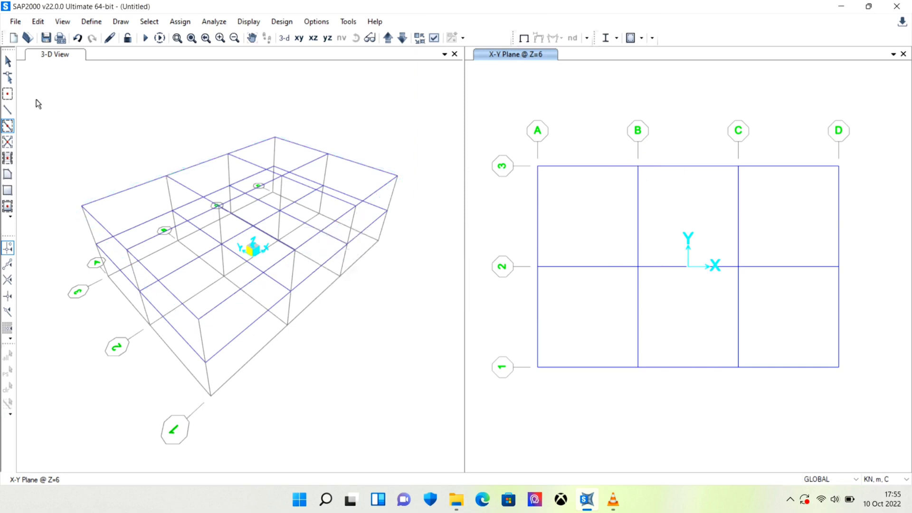
pyautogui.moveTo(36, 99); pyautogui.dragTo(265, 255)
pyautogui.moveTo(378, 338); pyautogui.dragTo(437, 431)
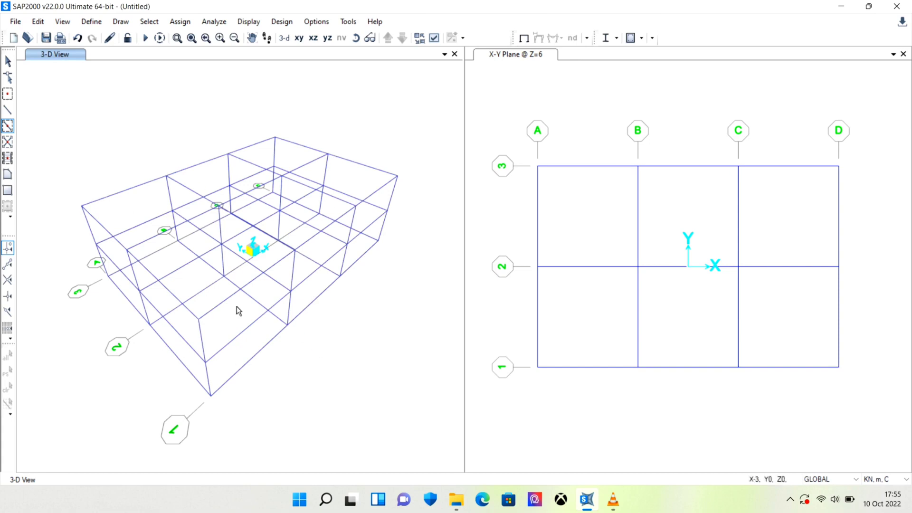
# Return to selection mode and delete all the frames in the 3D model
pyautogui.click(7, 65)
pyautogui.moveTo(430, 102); pyautogui.dragTo(65, 426)
pyautogui.hotkey('ctrl', 'q')
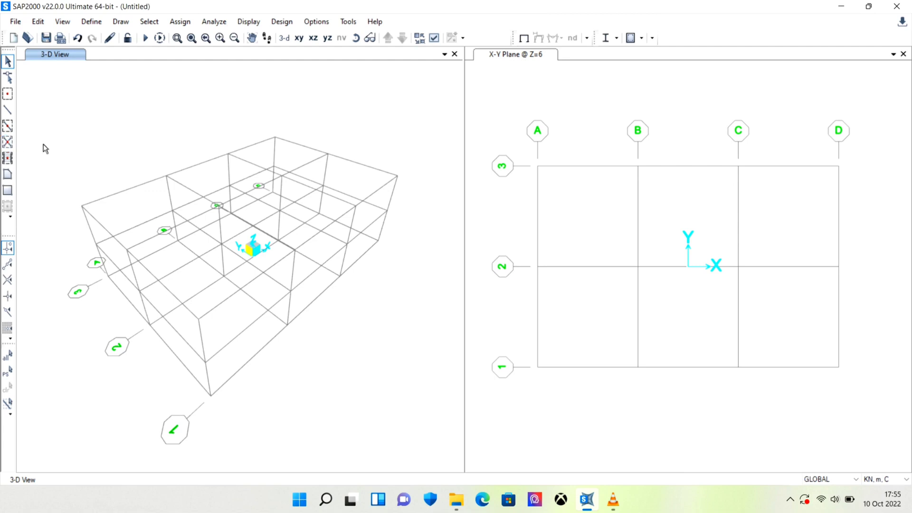
# Start quick-drawing braces with section FSEC1 and pinned moment releases
pyautogui.click(7, 145)
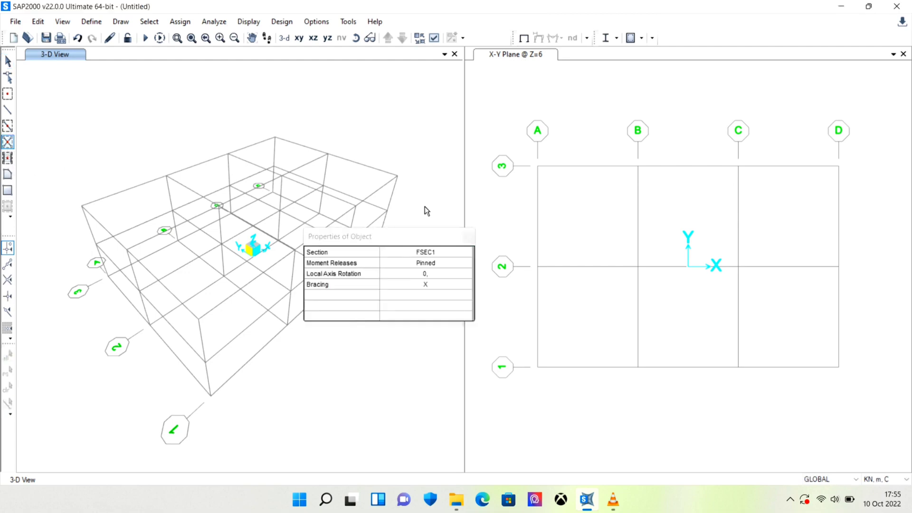
pyautogui.click(420, 252)
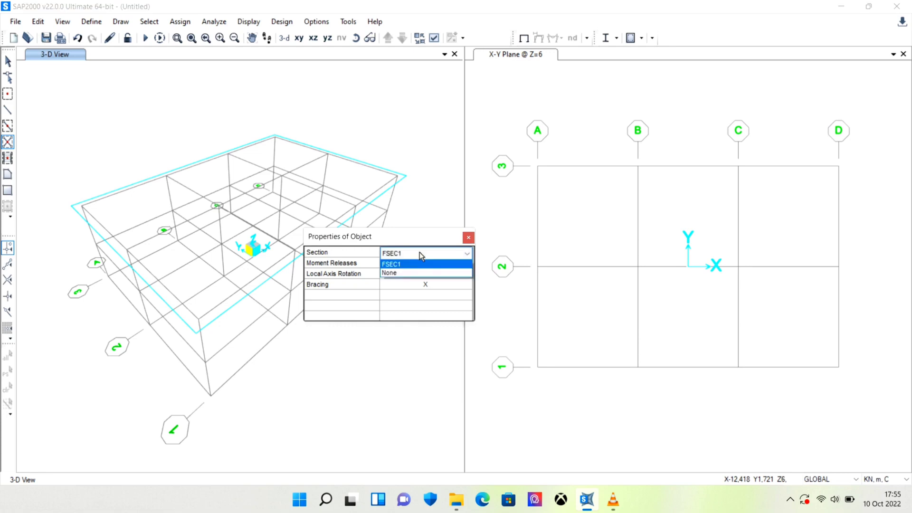
pyautogui.click(420, 253)
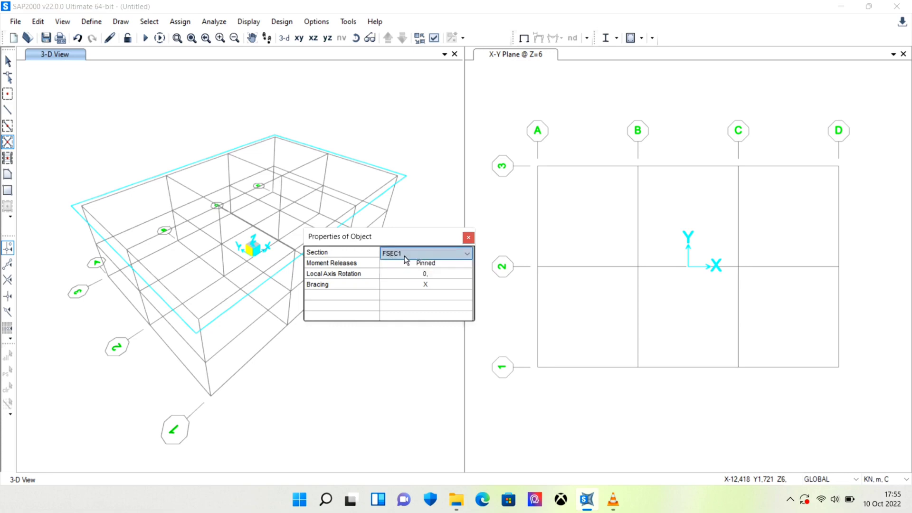
pyautogui.click(414, 264)
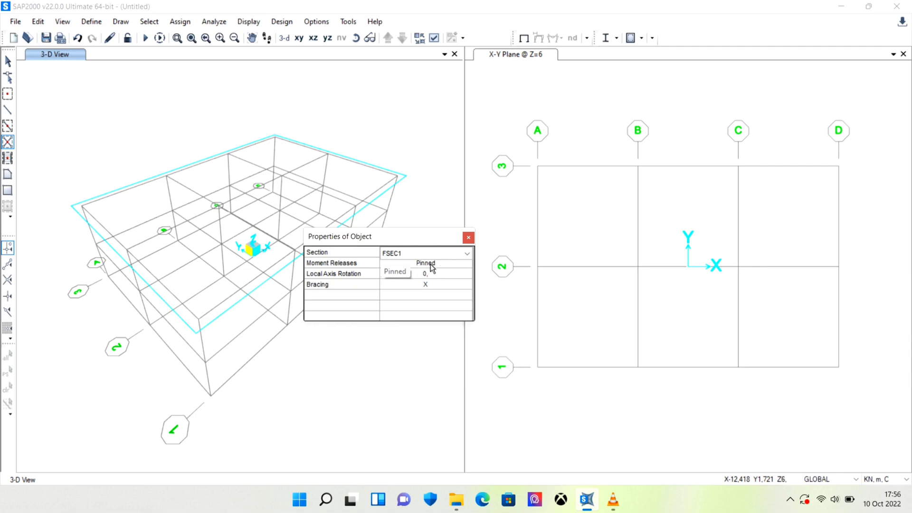
pyautogui.click(425, 265)
pyautogui.click(429, 266)
pyautogui.click(403, 275)
pyautogui.click(417, 266)
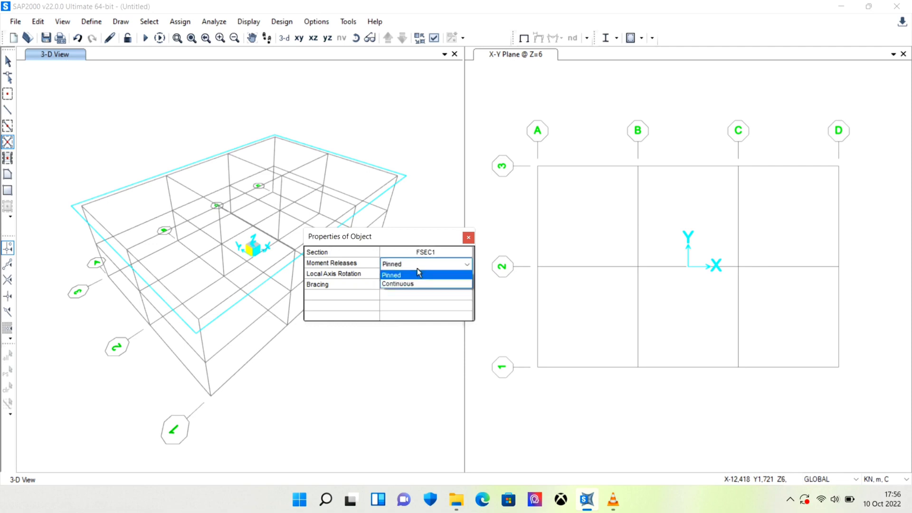
pyautogui.click(404, 283)
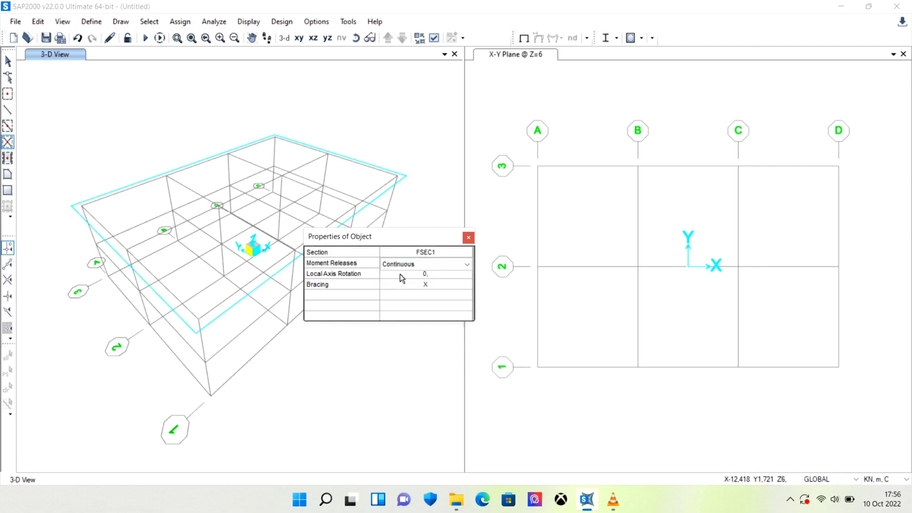
pyautogui.click(423, 266)
pyautogui.click(416, 276)
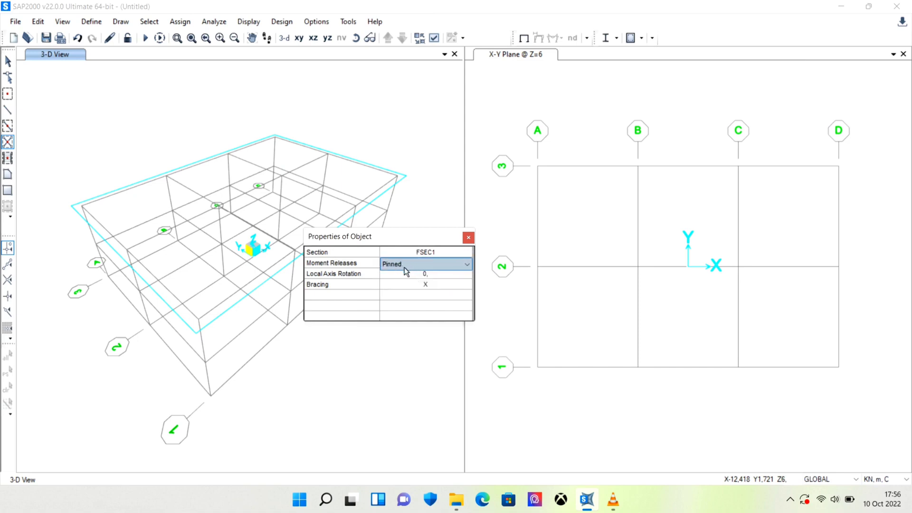
# Draw an X brace in the bay between grids A-B and 2-3 of the Z=6 plan
pyautogui.click(426, 285)
pyautogui.click(427, 286)
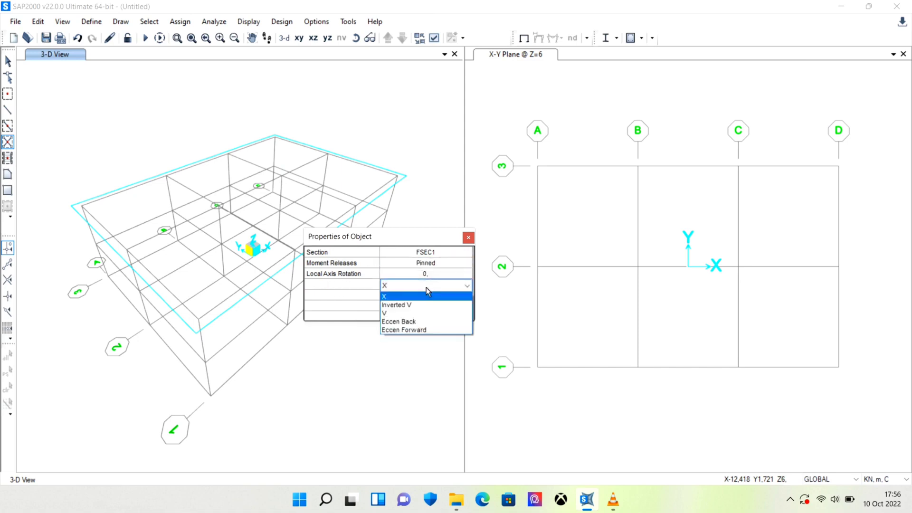
pyautogui.click(405, 296)
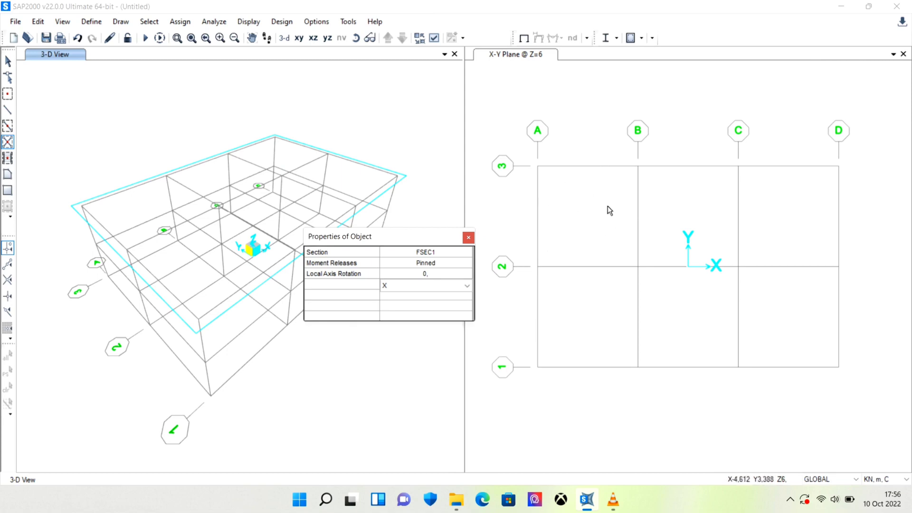
pyautogui.click(586, 223)
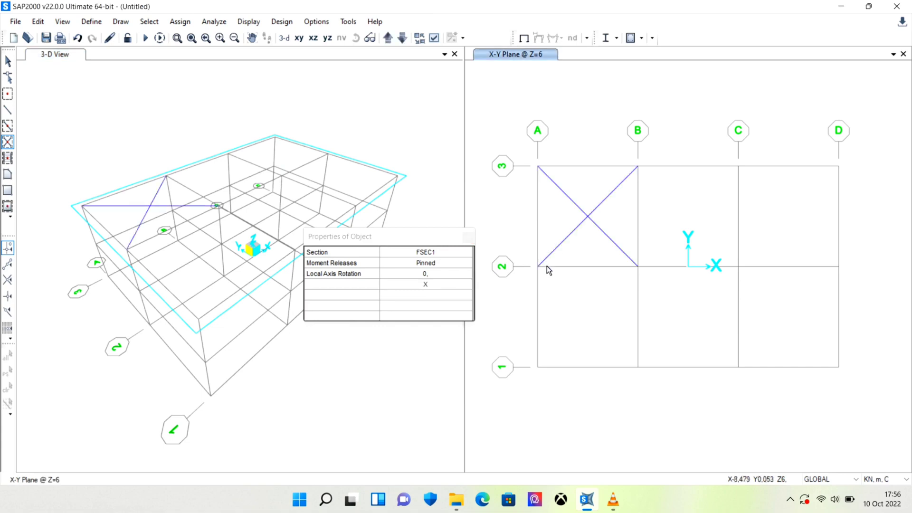
# Draw a V brace in the bay between grids A-B and 1-2 of the Z=6 plan
pyautogui.click(455, 288)
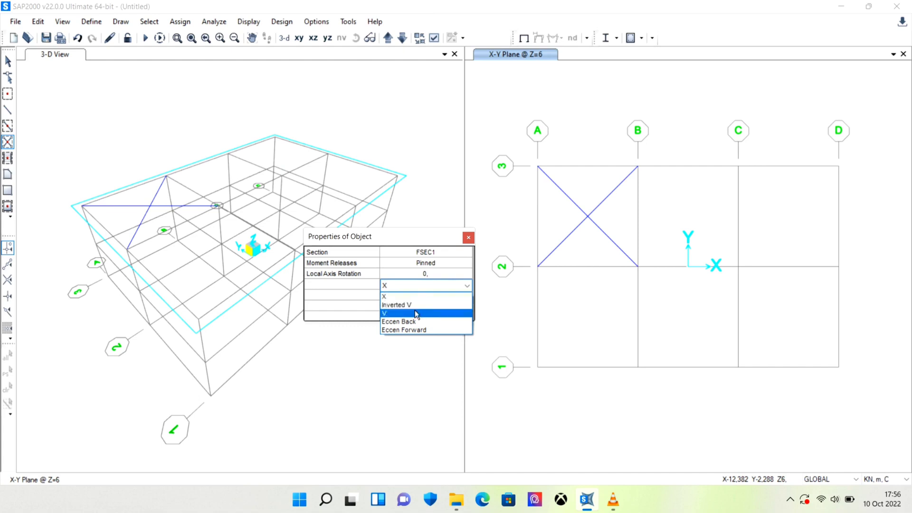
pyautogui.click(388, 314)
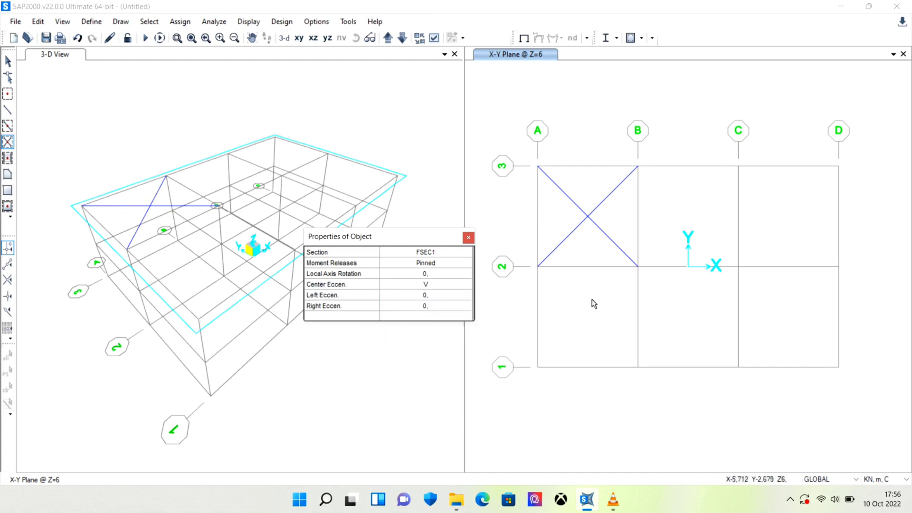
pyautogui.click(574, 317)
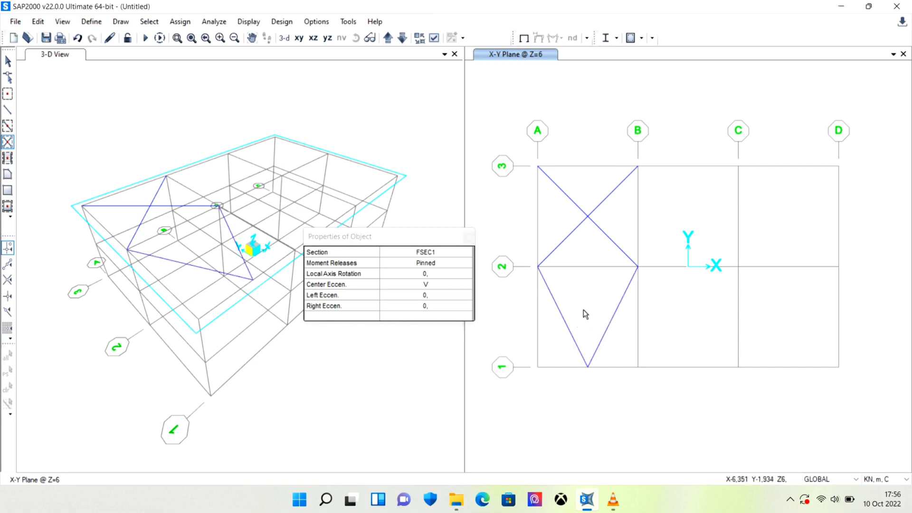
# Draw an Inverted V brace in the bay between grids B-C and 2-3 of the Z=6 plan
pyautogui.click(424, 285)
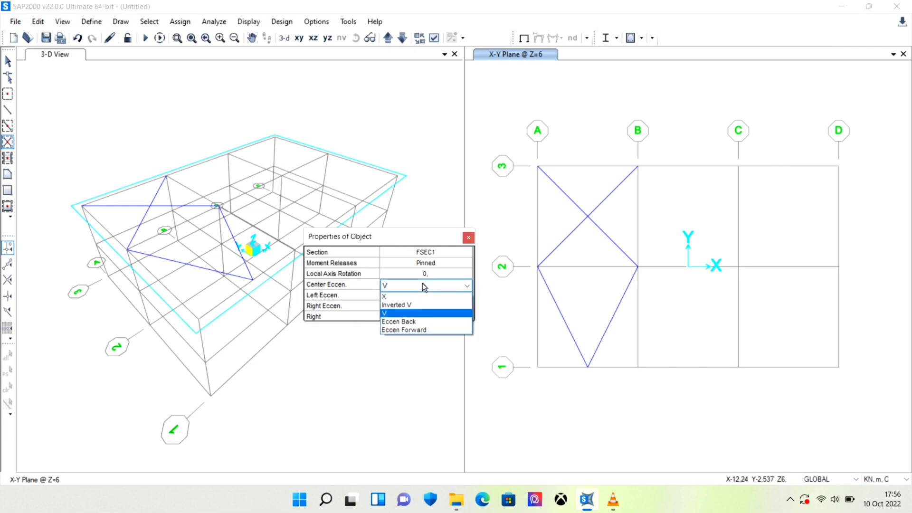
pyautogui.click(399, 306)
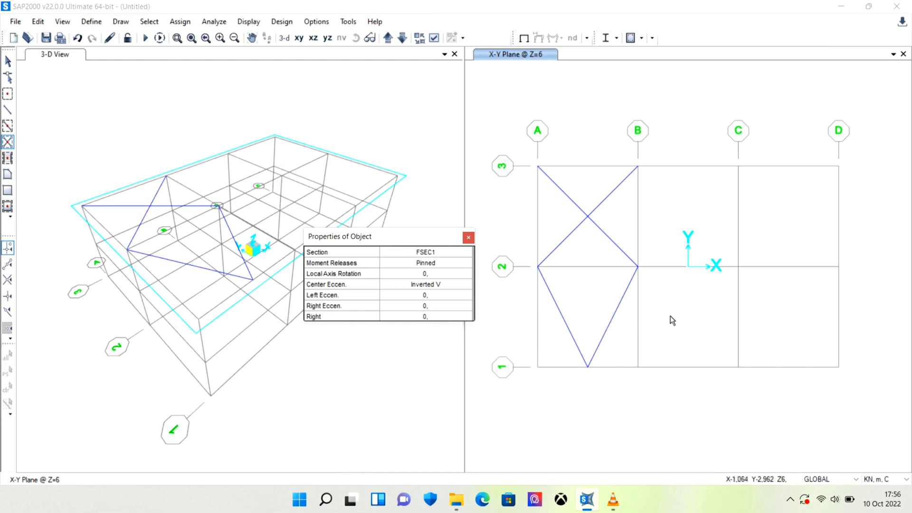
pyautogui.click(682, 223)
pyautogui.click(681, 220)
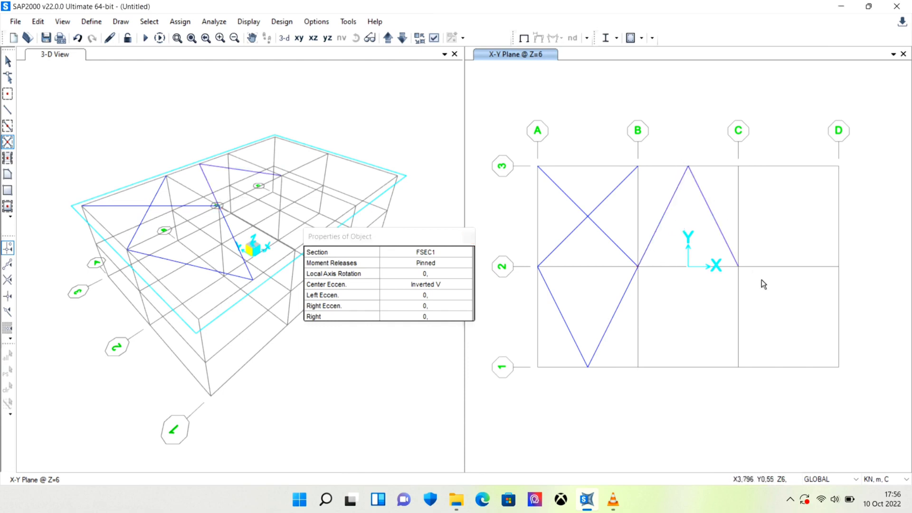
# Draw an Eccen Back brace in the bay between grids B-C and 1-2 of the Z=6 plan
pyautogui.click(458, 283)
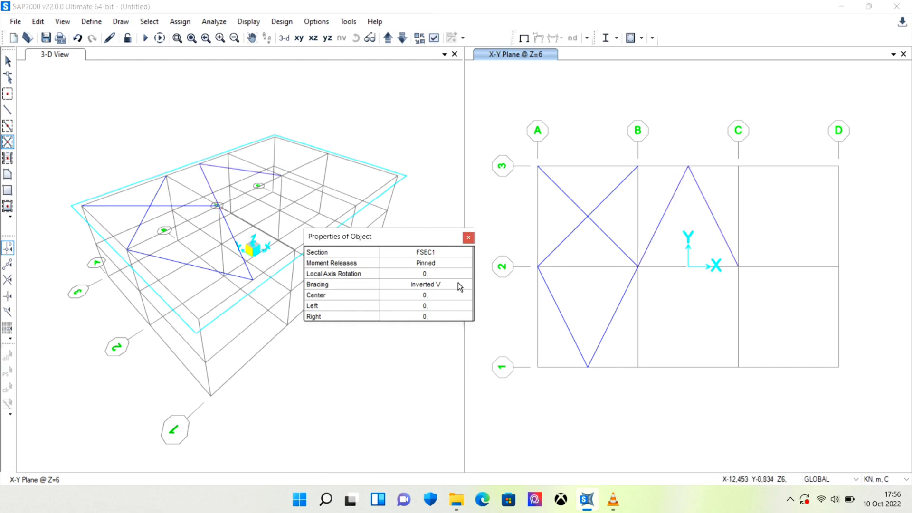
pyautogui.click(458, 284)
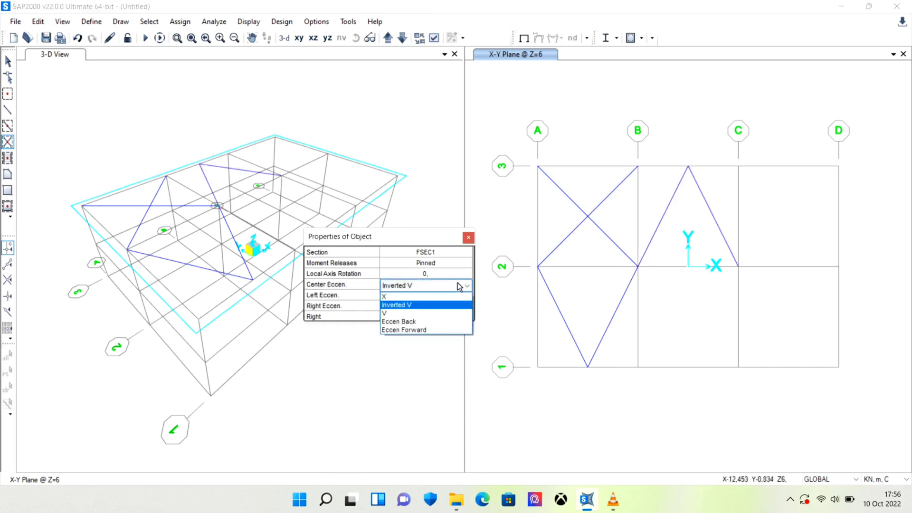
pyautogui.click(403, 325)
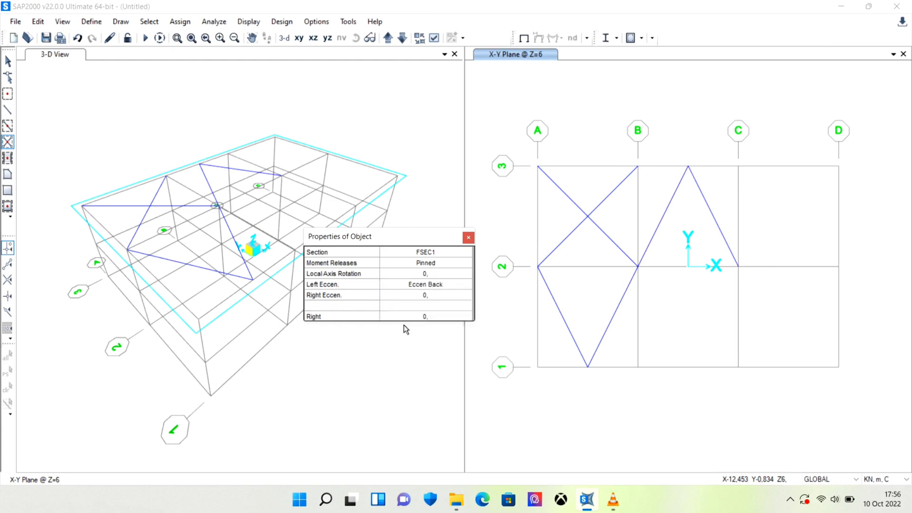
pyautogui.click(660, 315)
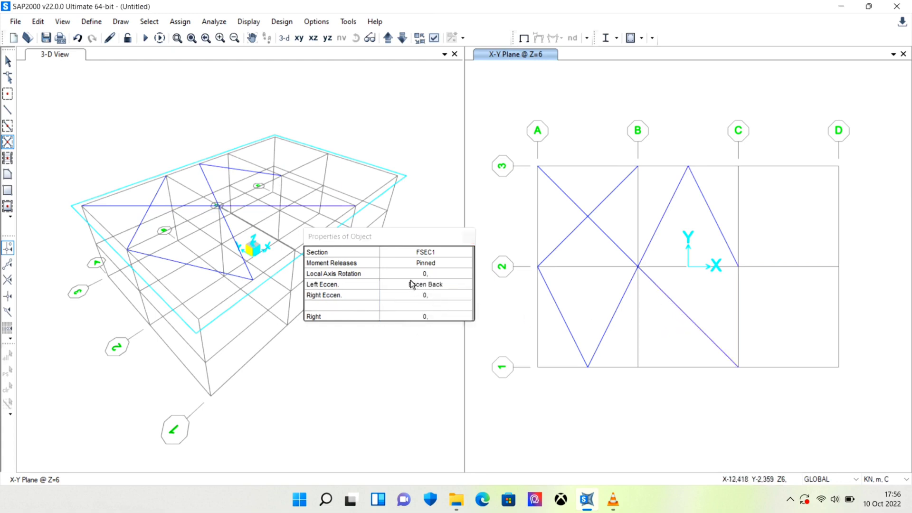
# Draw an Eccen Forward brace in the bay between grids C-D and 1-2 of the Z=6 plan
pyautogui.click(437, 285)
pyautogui.click(437, 284)
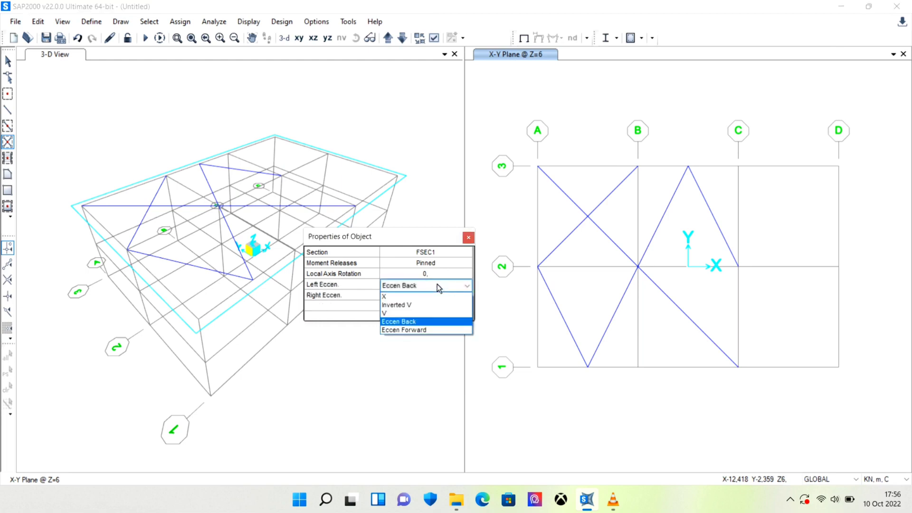
pyautogui.click(426, 329)
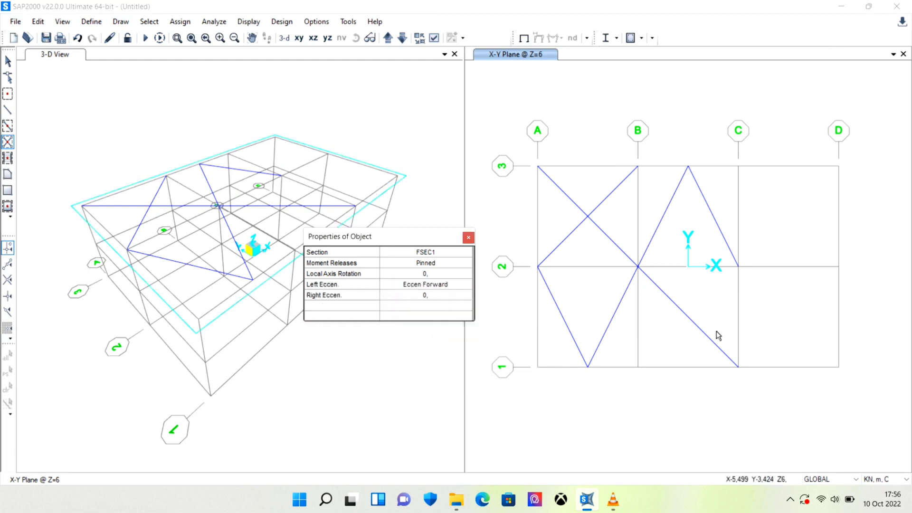
pyautogui.click(766, 325)
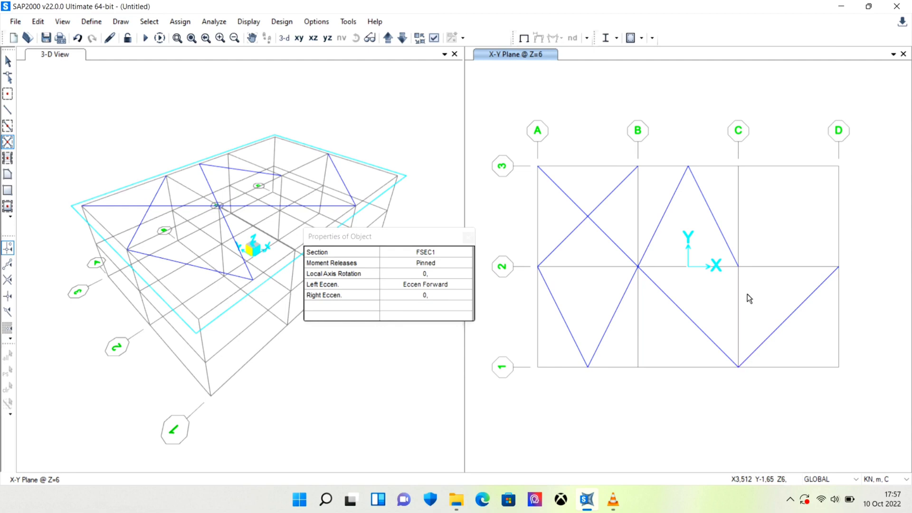
# Finish the brace drawing and delete all the brace frames from the model
pyautogui.click(468, 239)
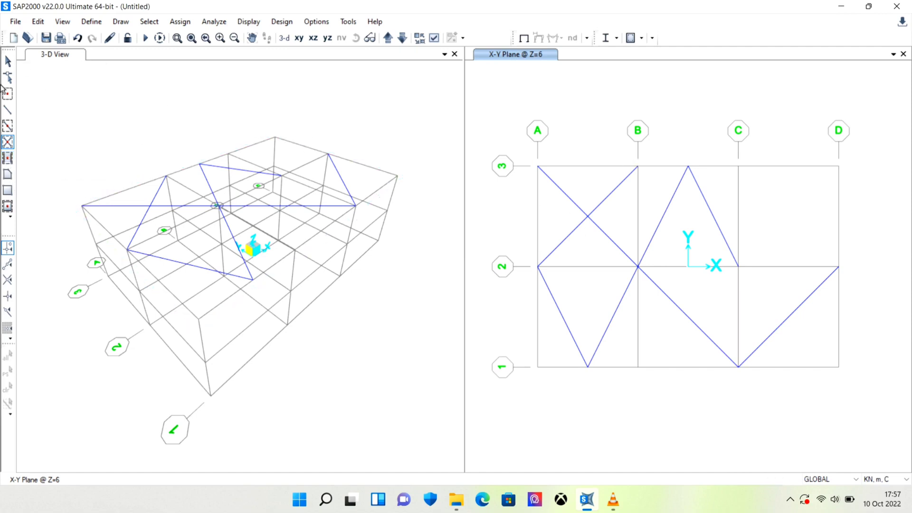
pyautogui.click(8, 60)
pyautogui.moveTo(399, 95); pyautogui.dragTo(79, 360)
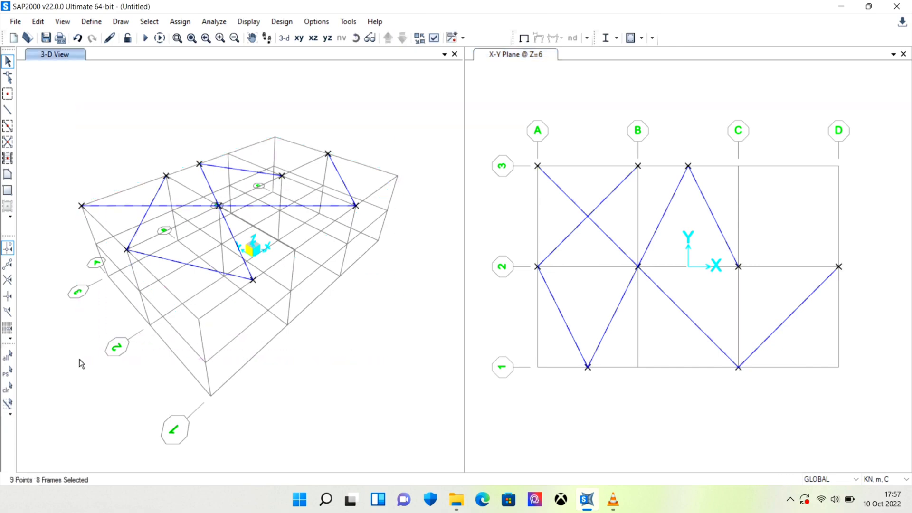
pyautogui.hotkey('ctrl', 'q')
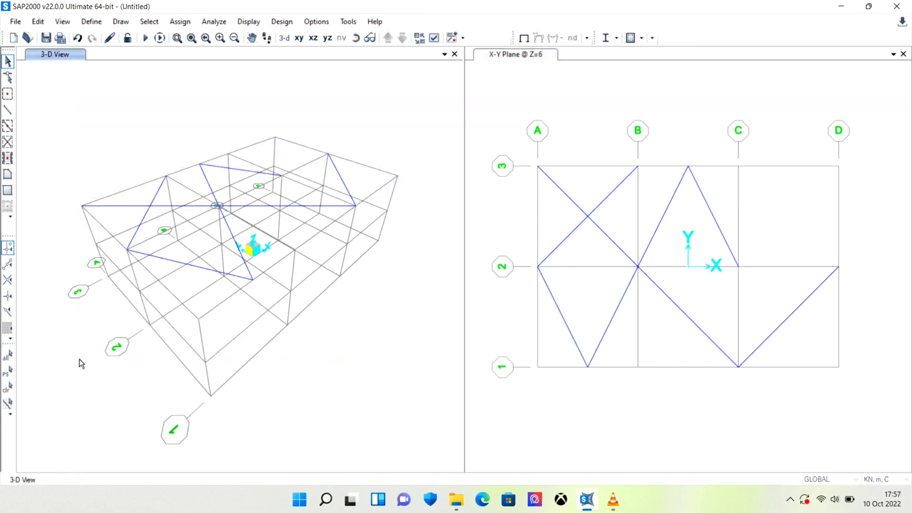
pyautogui.click(517, 86)
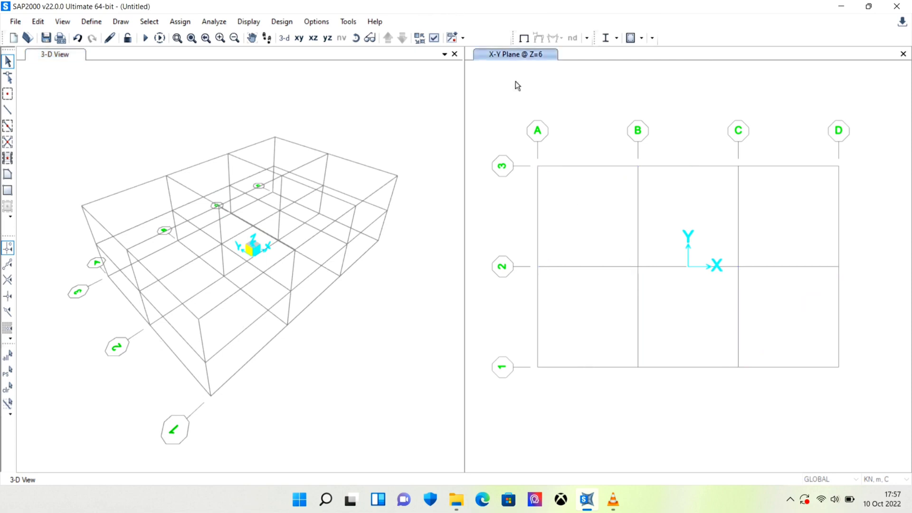
pyautogui.click(278, 203)
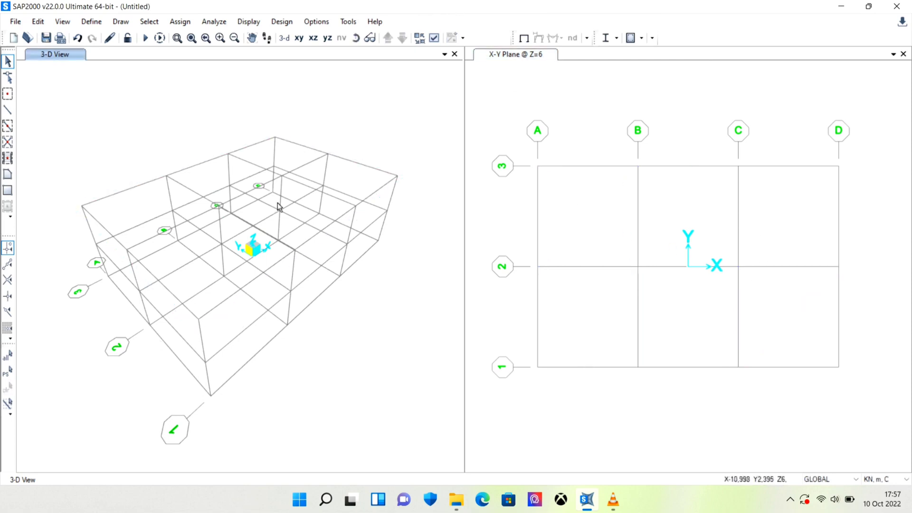
# Start Quick Draw Secondary Beams with section FSEC1 and set the moment releases to Continuous
pyautogui.click(10, 159)
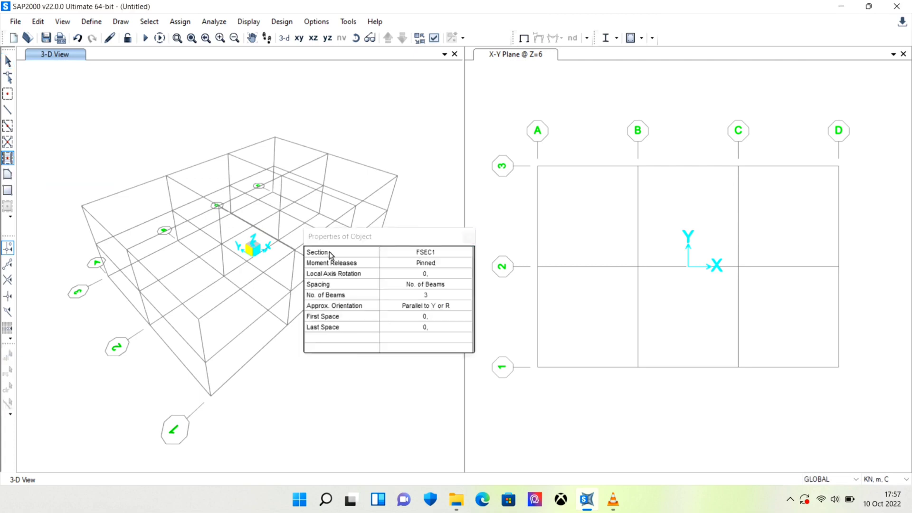
pyautogui.click(409, 253)
pyautogui.click(409, 253)
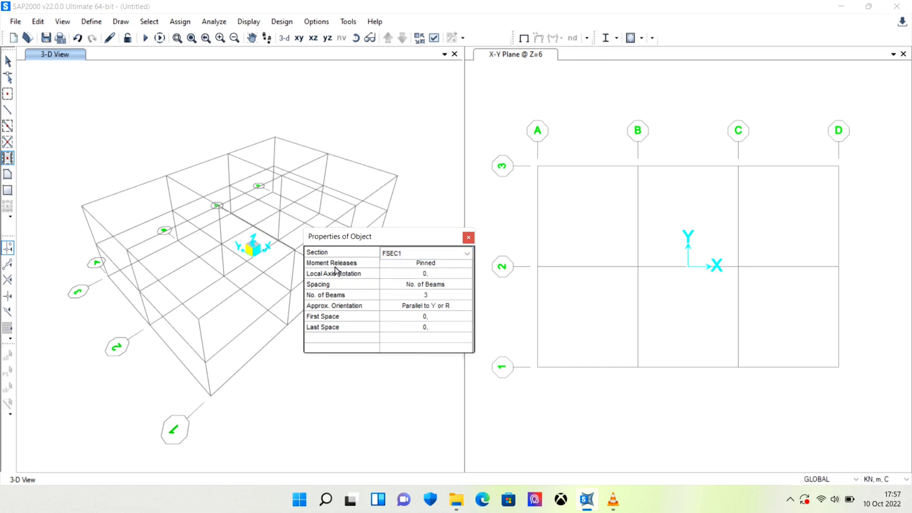
pyautogui.click(390, 264)
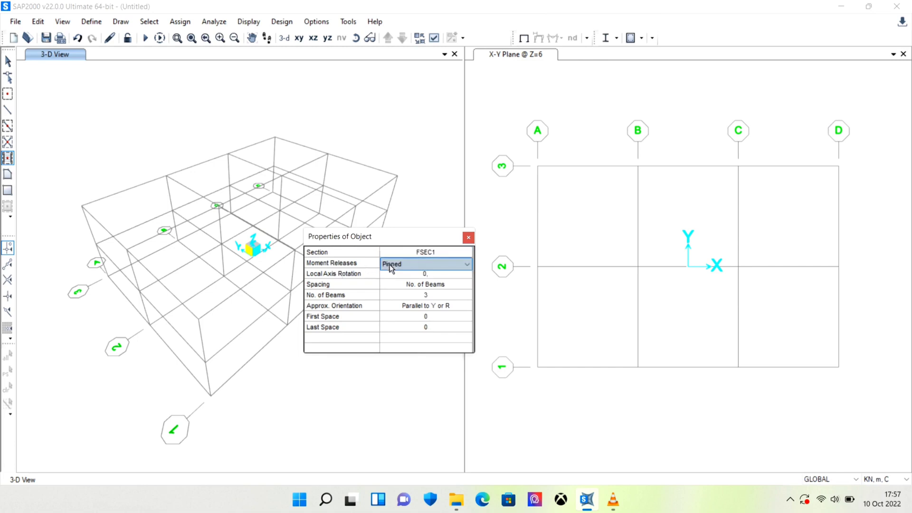
pyautogui.click(390, 264)
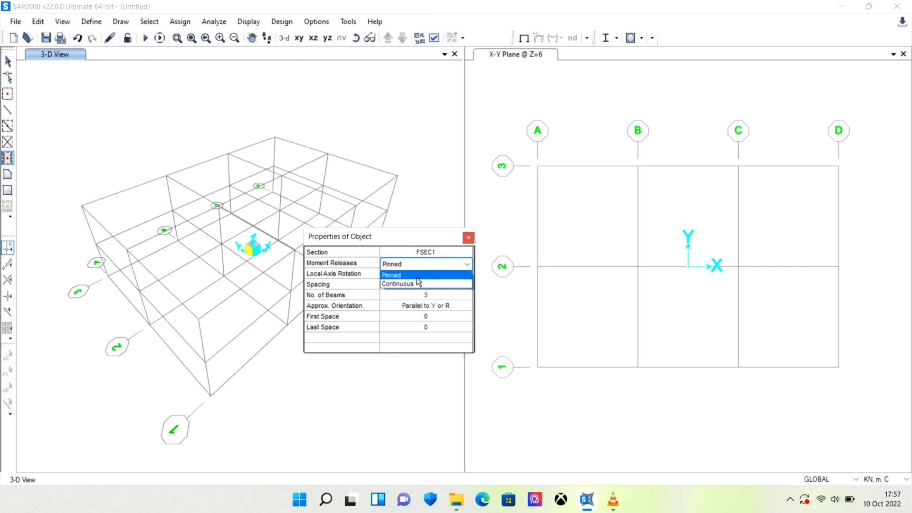
pyautogui.click(391, 284)
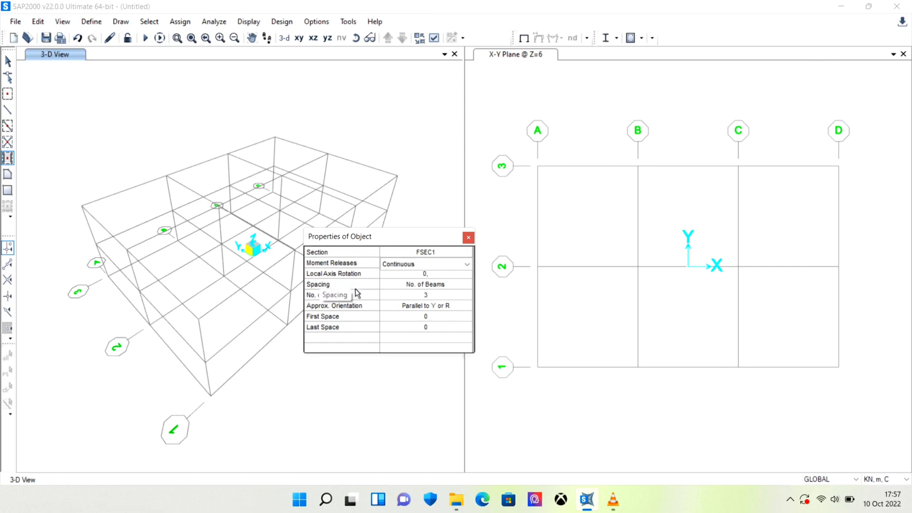
# Draw three secondary beams parallel to Y, spaced by No. of Beams, in bay A-B, 2-3 of the Z=6 plan
pyautogui.click(420, 285)
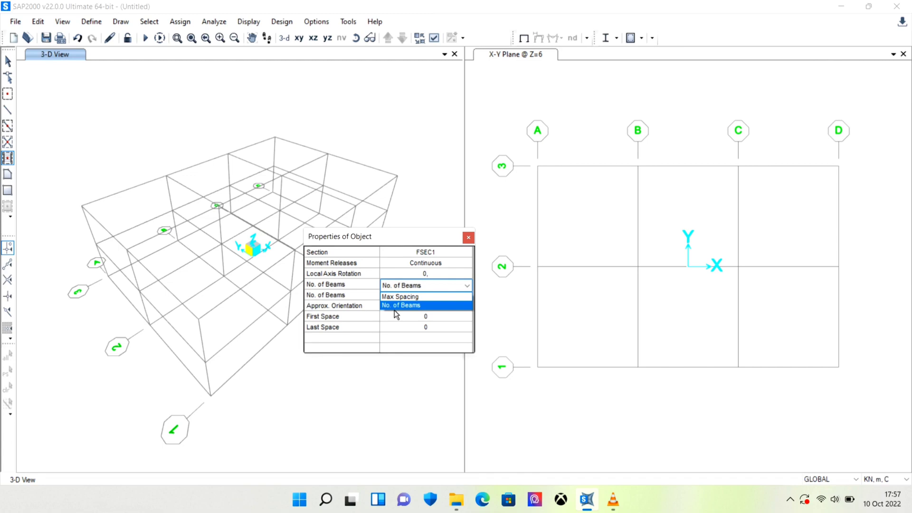
pyautogui.click(414, 286)
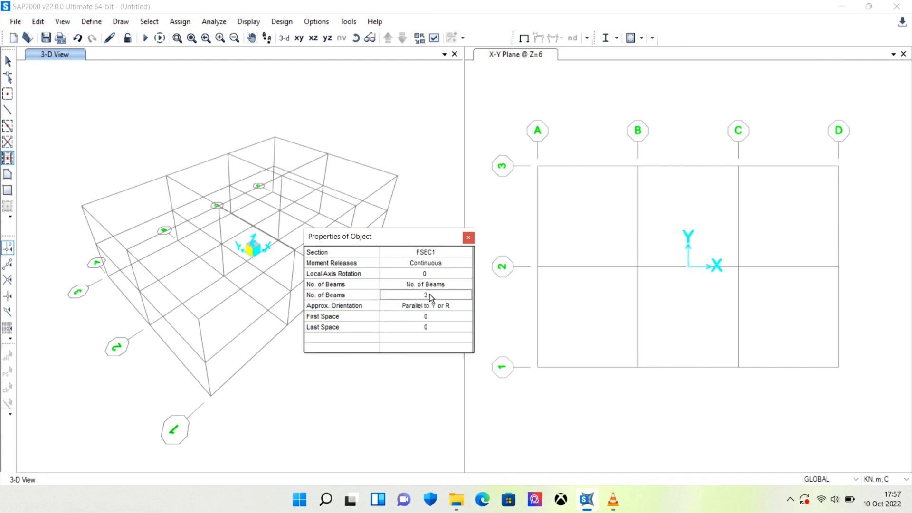
pyautogui.click(454, 286)
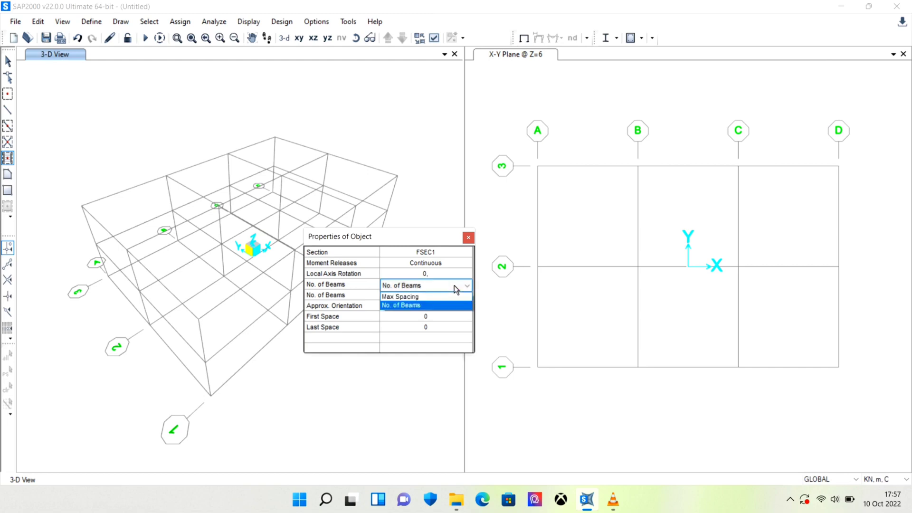
pyautogui.click(454, 286)
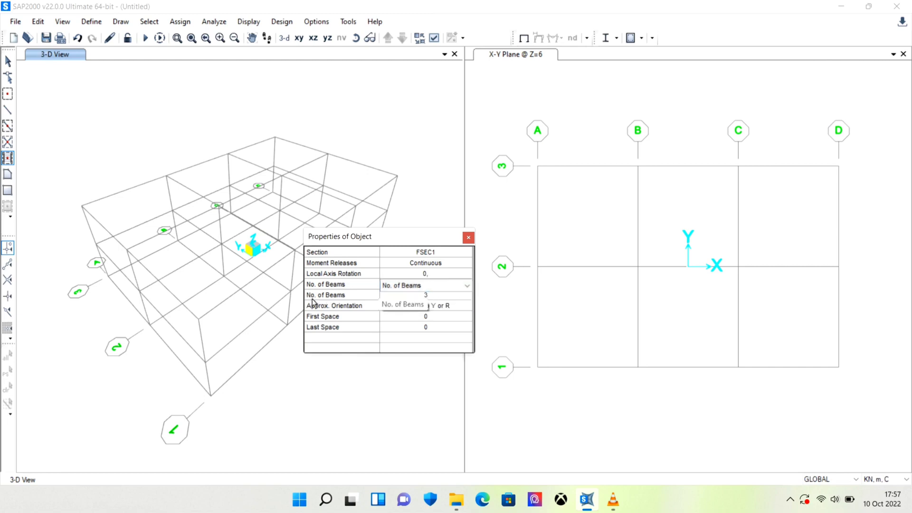
pyautogui.click(432, 297)
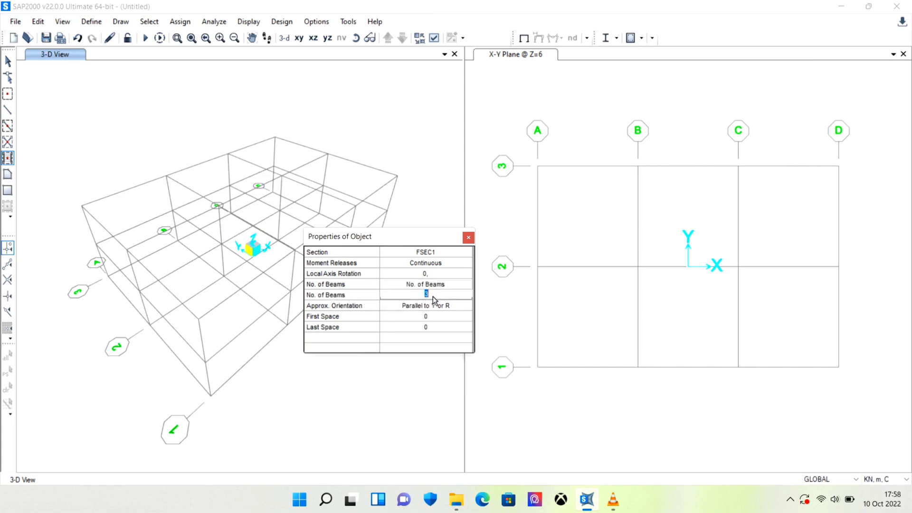
pyautogui.click(436, 299)
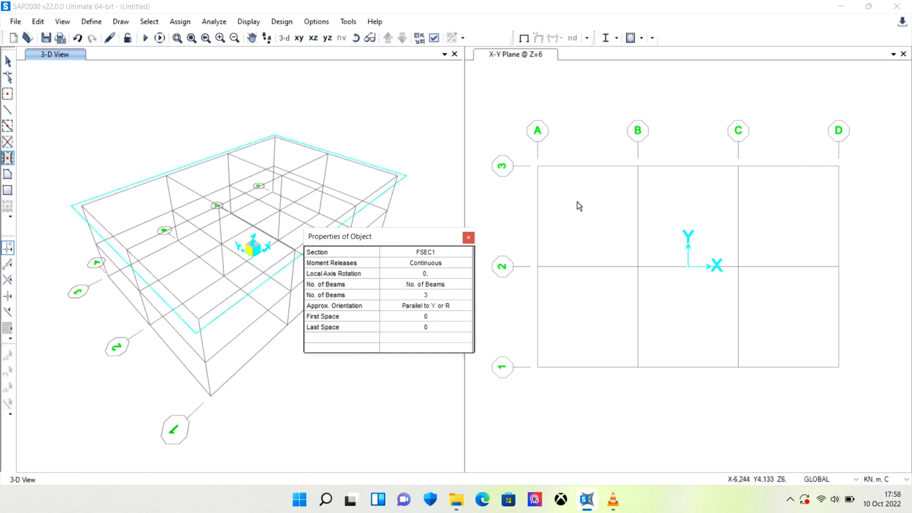
pyautogui.click(584, 219)
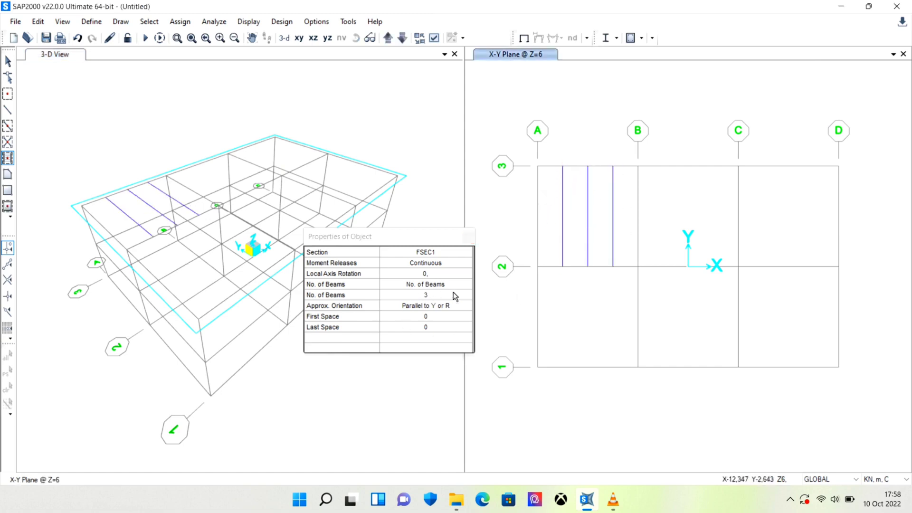
# Set the number of beams to 4 and draw the secondary beams in bay B-C, 2-3 of the Z=6 plan
pyautogui.click(421, 296)
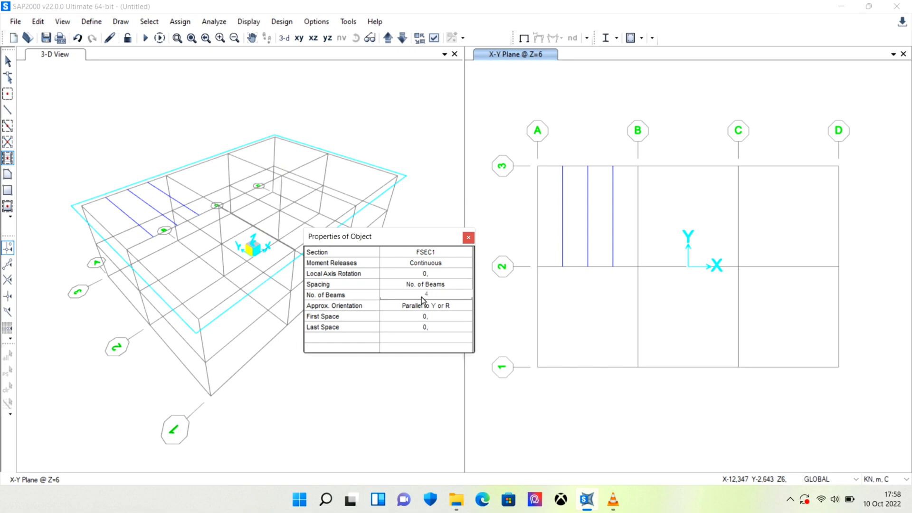
pyautogui.press('Return')
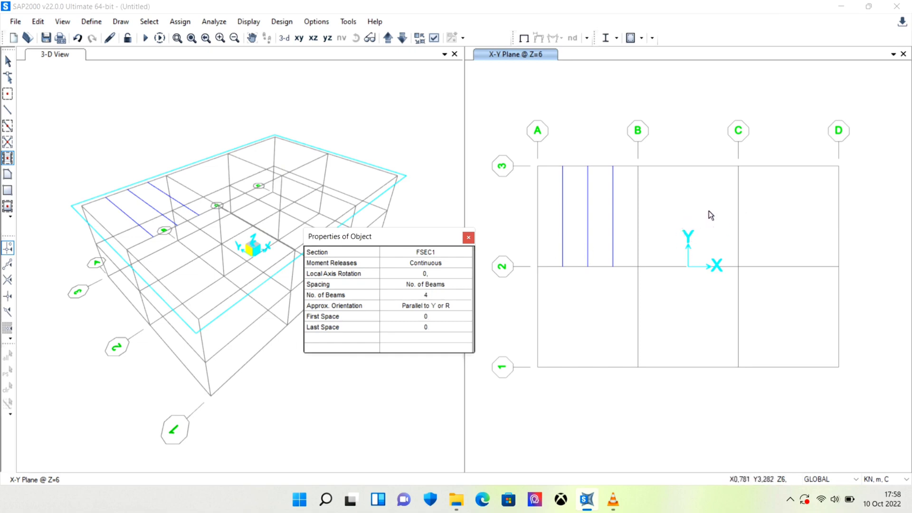
pyautogui.click(684, 222)
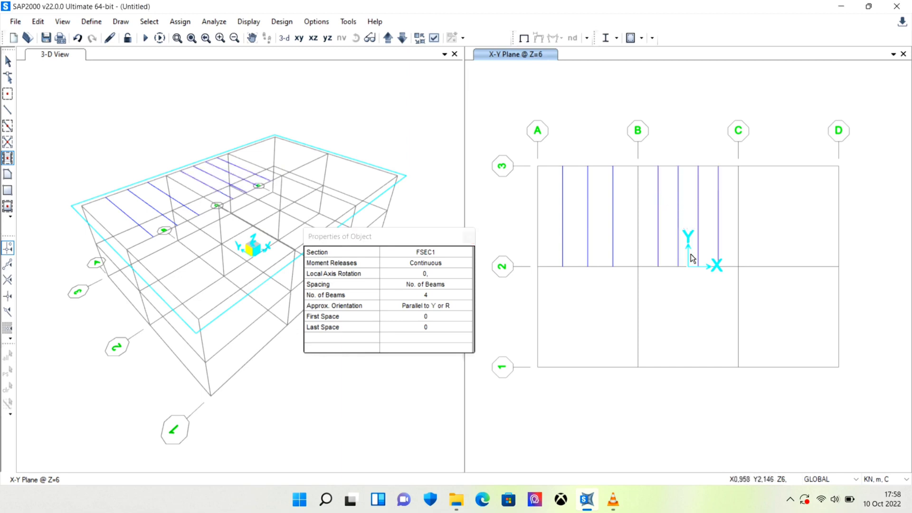
# Switch the spacing to Max Spacing with a value of 3 and draw secondary beams in bay C-D, 2-3 of the Z=6 plan
pyautogui.click(414, 287)
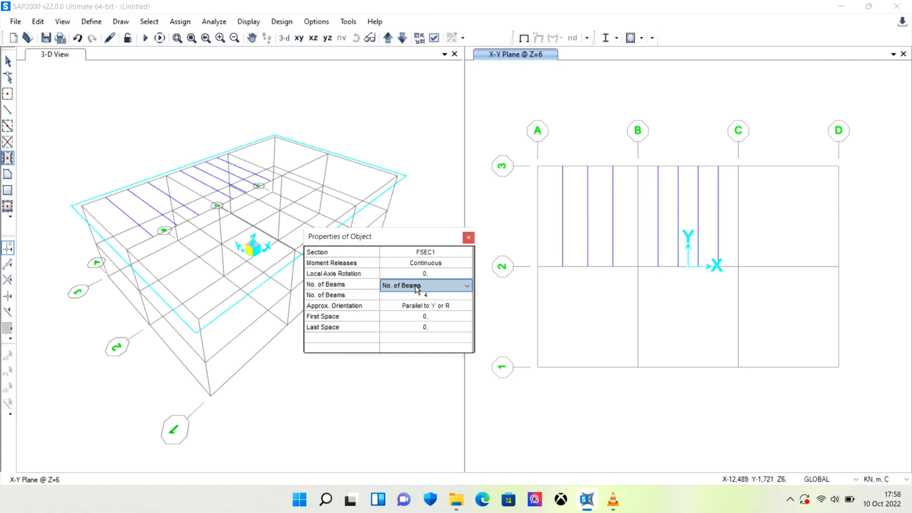
pyautogui.click(415, 286)
pyautogui.click(407, 298)
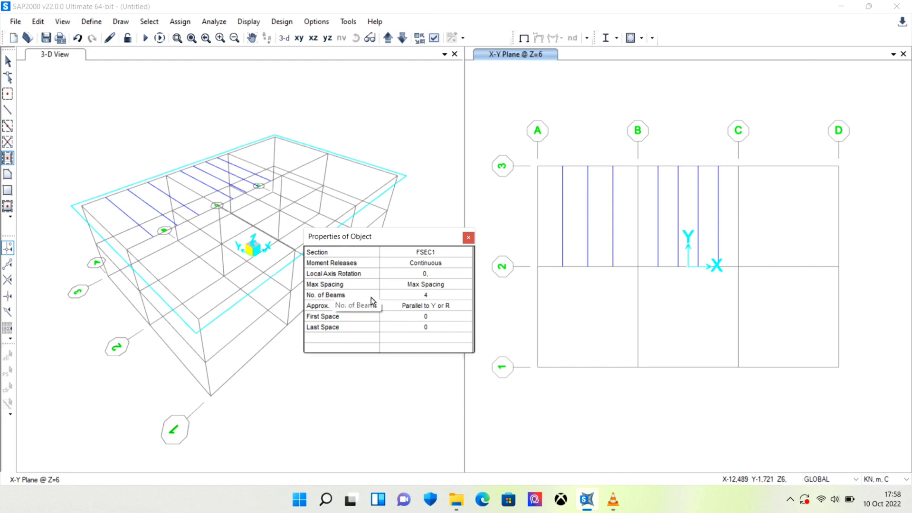
pyautogui.click(436, 296)
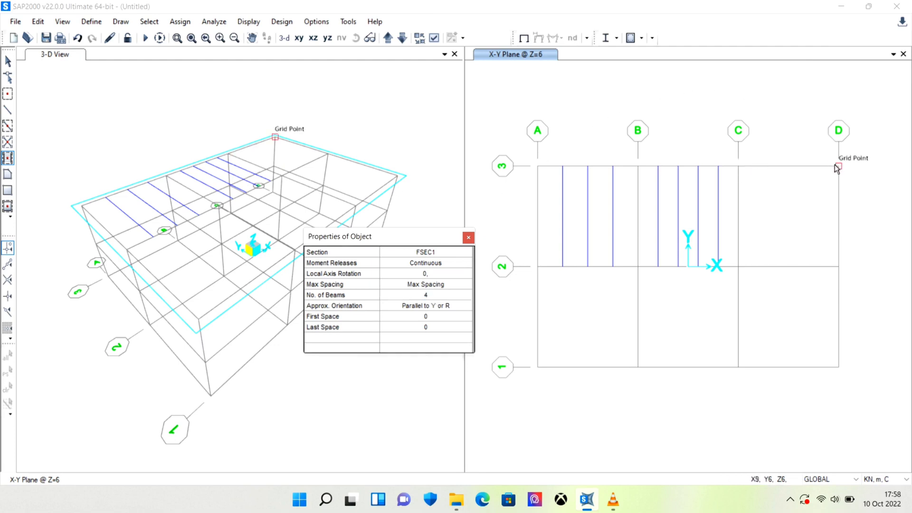
pyautogui.click(452, 296)
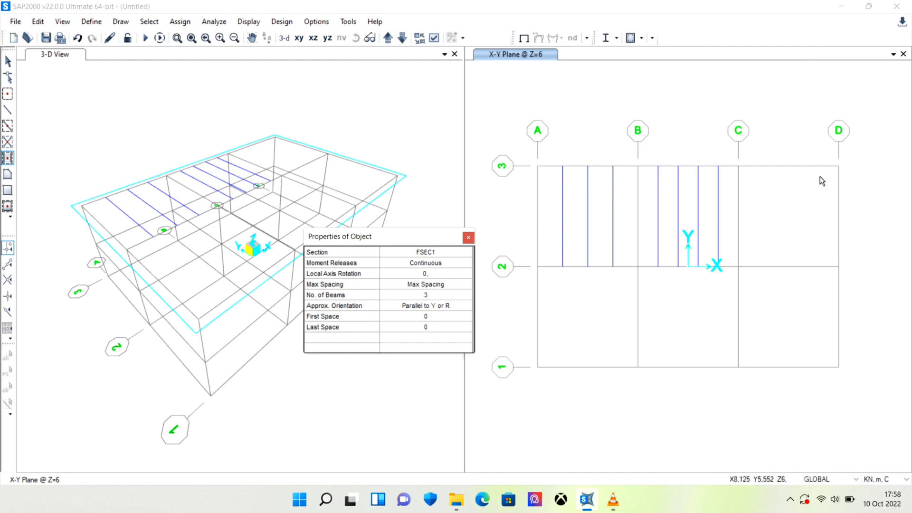
pyautogui.click(786, 216)
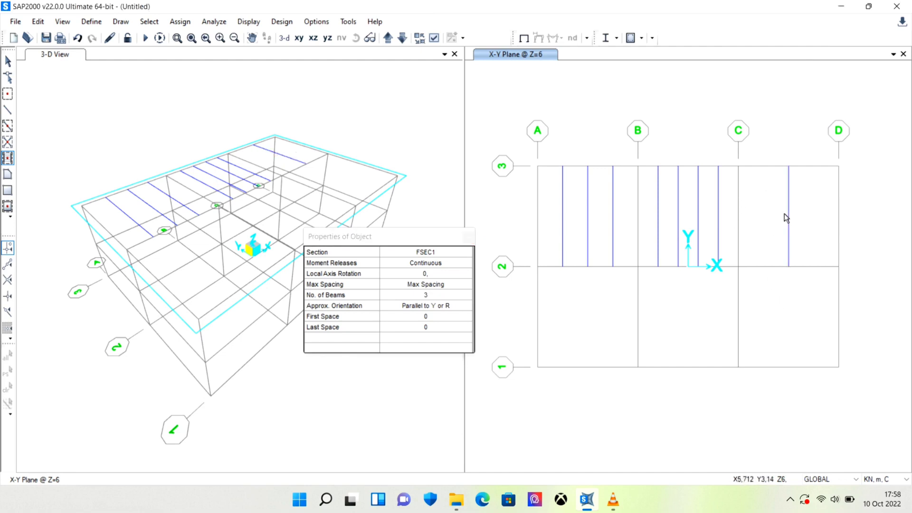
# Draw three secondary beams with No. of Beams spacing and Parallel to X or T orientation in bay A-B, 1-2 of the Z=6 plan
pyautogui.click(452, 285)
pyautogui.click(413, 304)
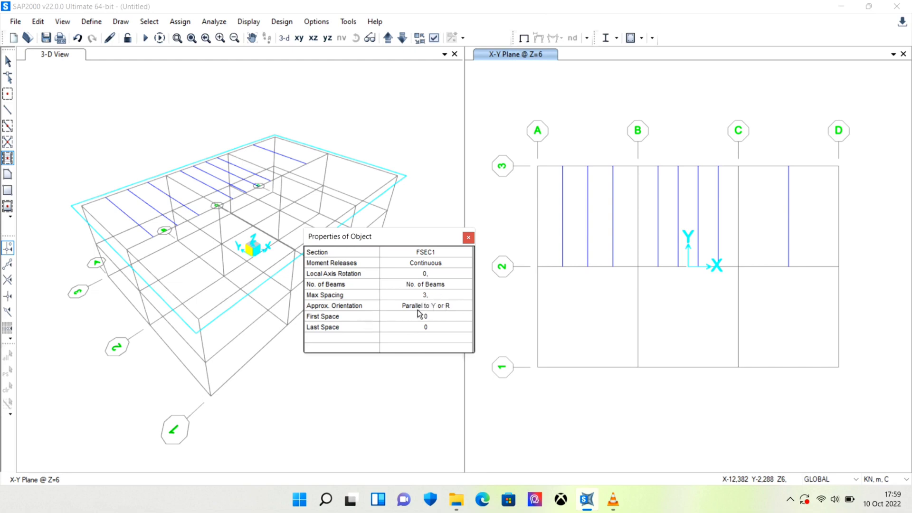
pyautogui.click(456, 307)
pyautogui.click(456, 307)
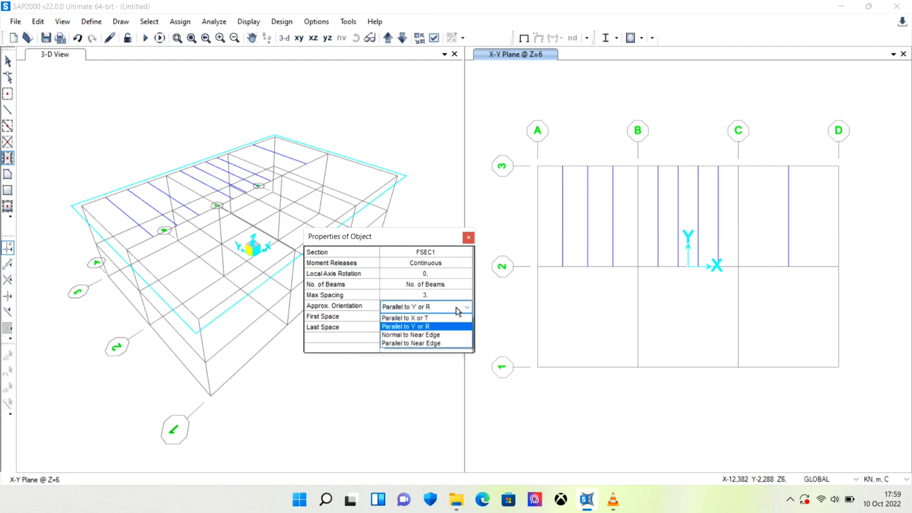
pyautogui.click(425, 318)
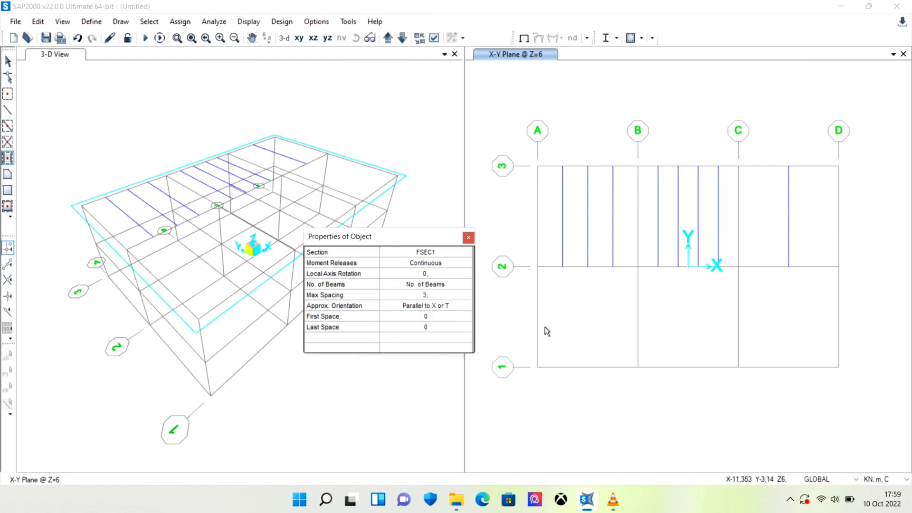
pyautogui.click(588, 334)
# Set the number of beams to 5 and draw the secondary beams in bay B-C, 1-2 of the Z=6 plan
pyautogui.click(422, 297)
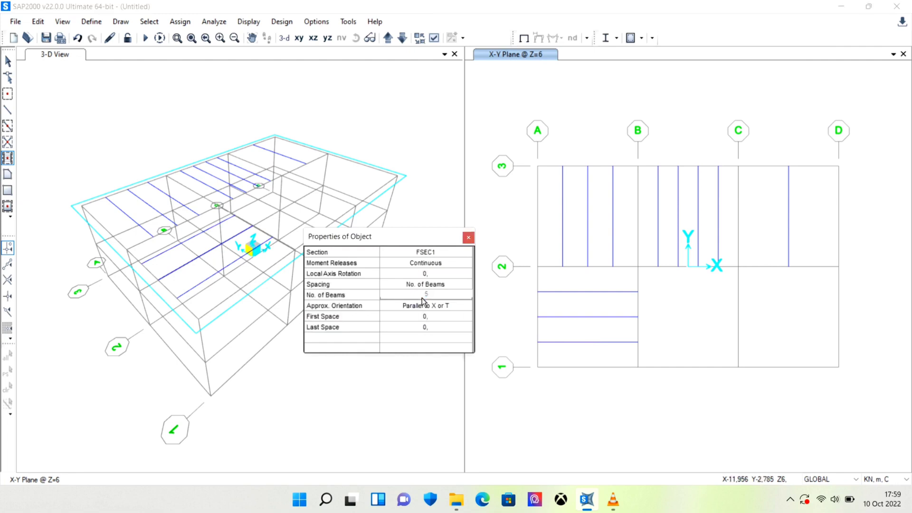
pyautogui.click(702, 322)
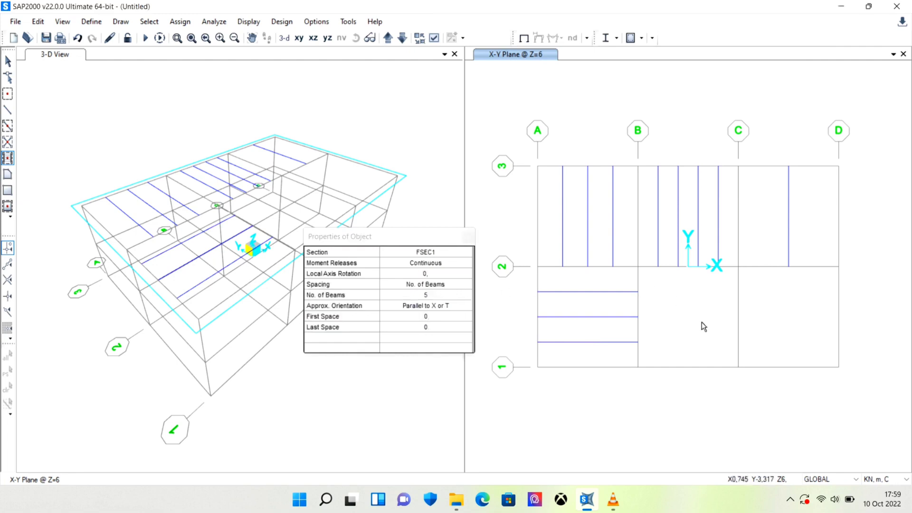
pyautogui.click(702, 322)
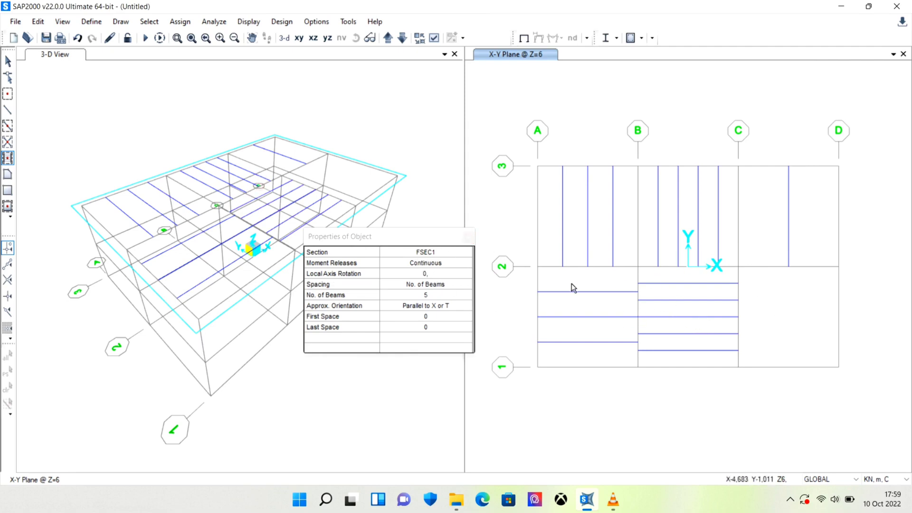
# Finish the secondary beam drawing and delete all the drawn beams from the model
pyautogui.click(469, 237)
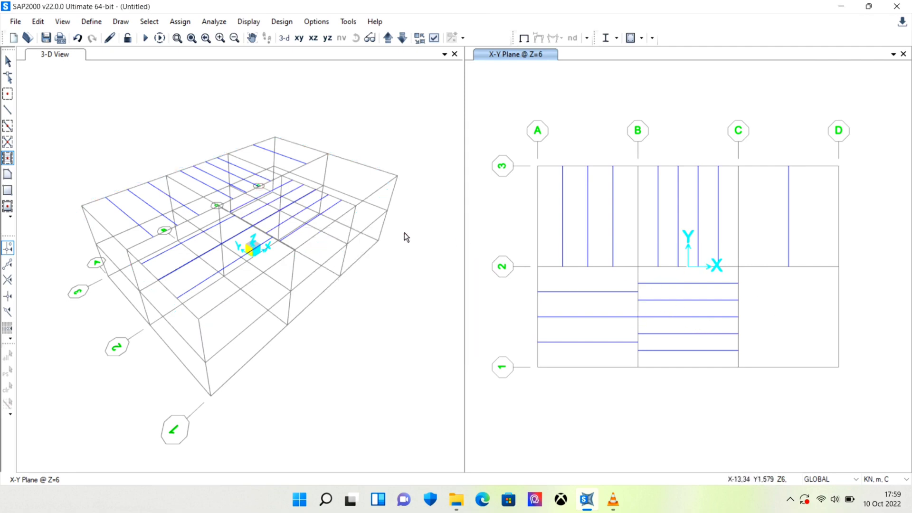
pyautogui.click(8, 61)
pyautogui.moveTo(414, 104); pyautogui.dragTo(164, 314)
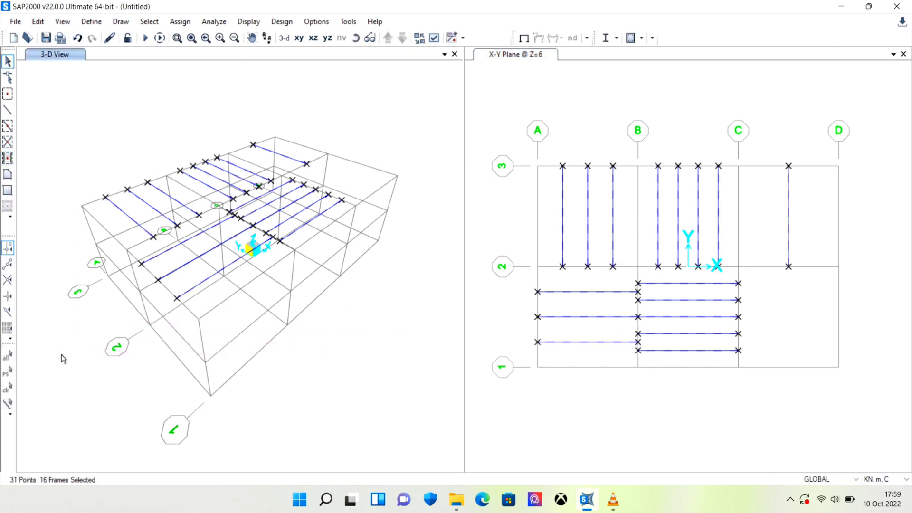
pyautogui.press('Delete')
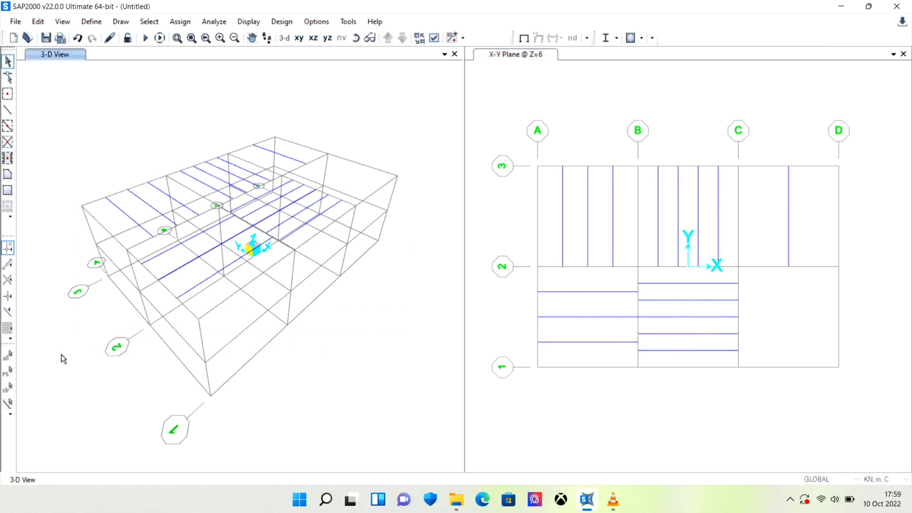